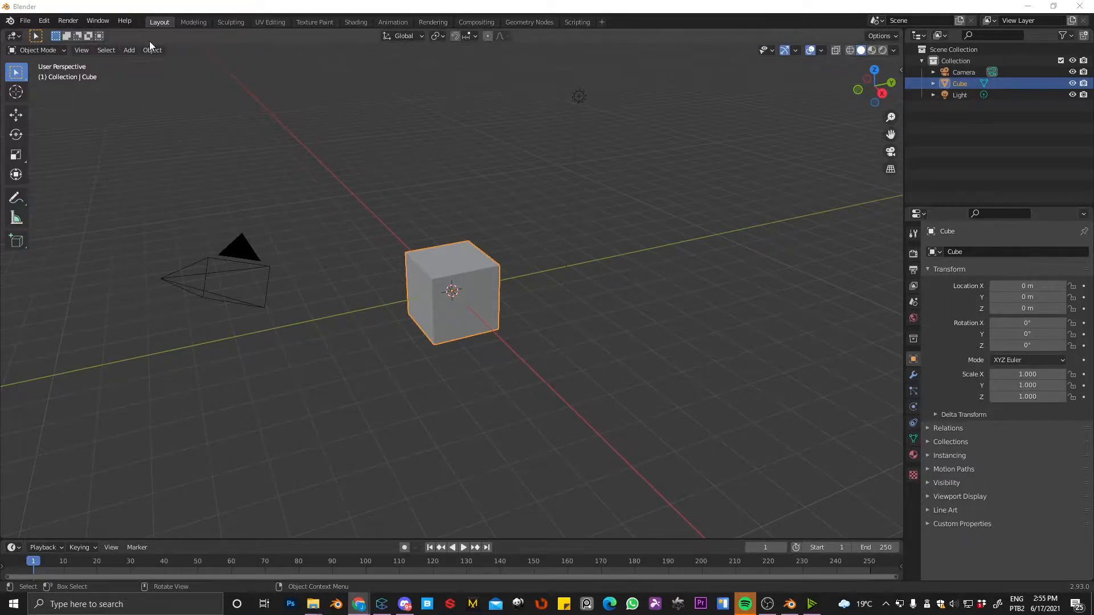
left_click(130, 50)
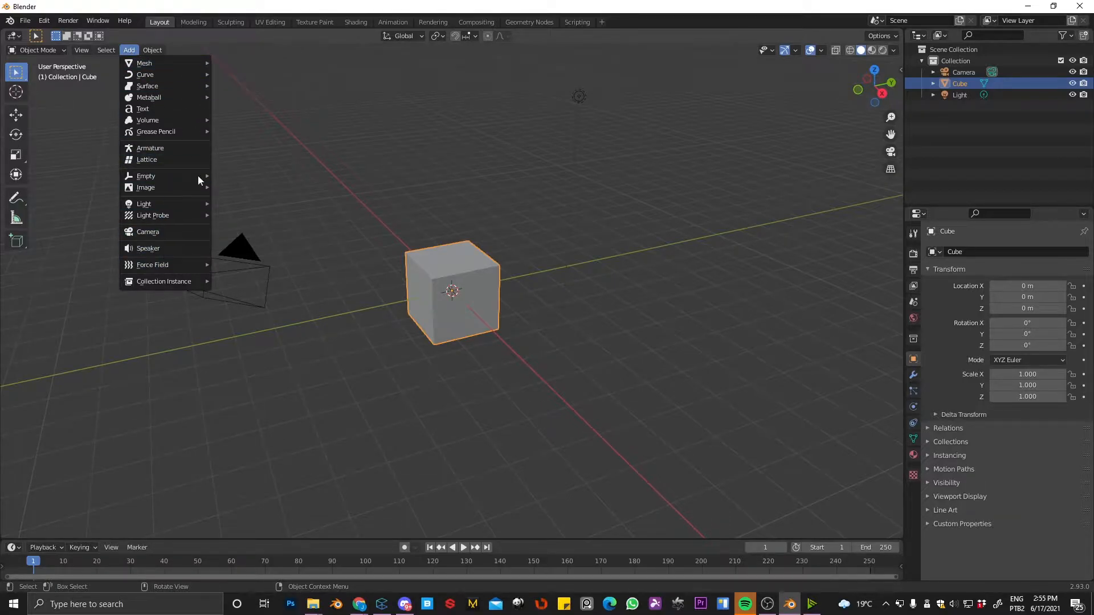
key("shift+a")
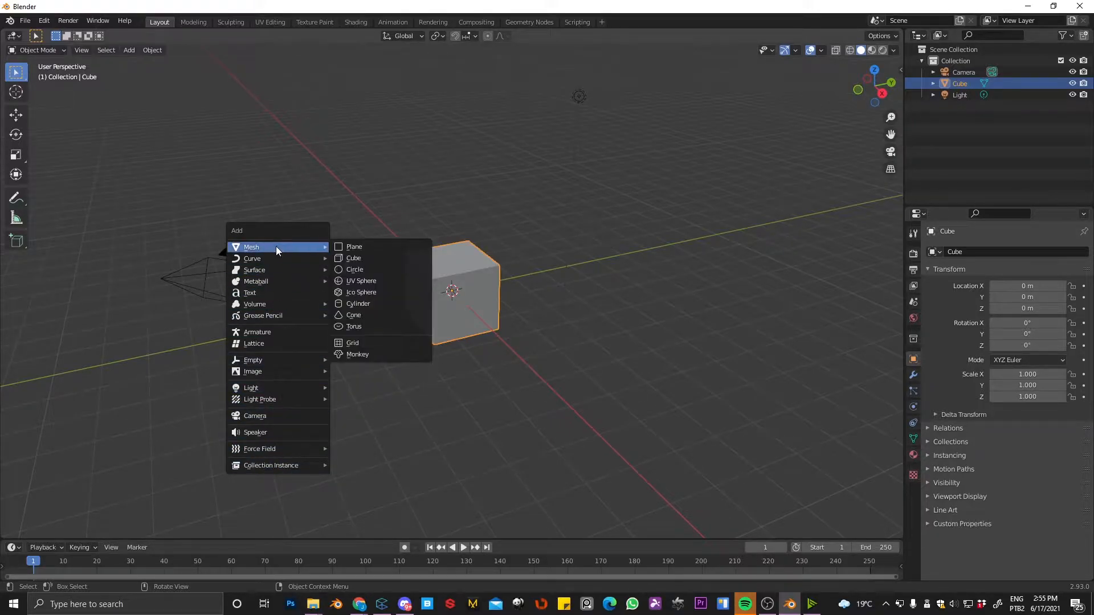
mouse_move(267, 249)
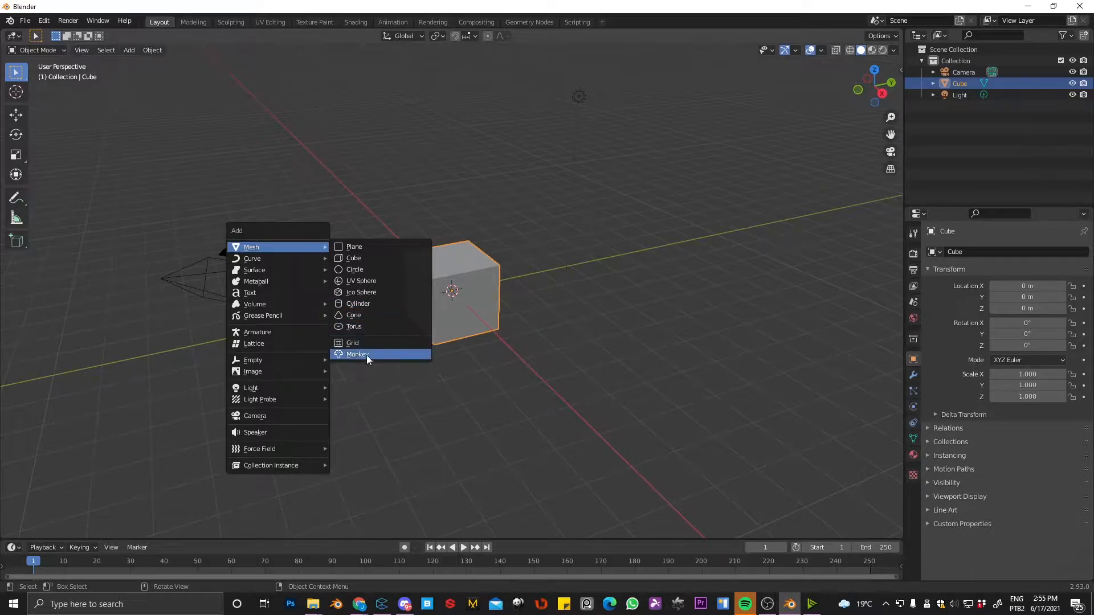
mouse_move(269, 389)
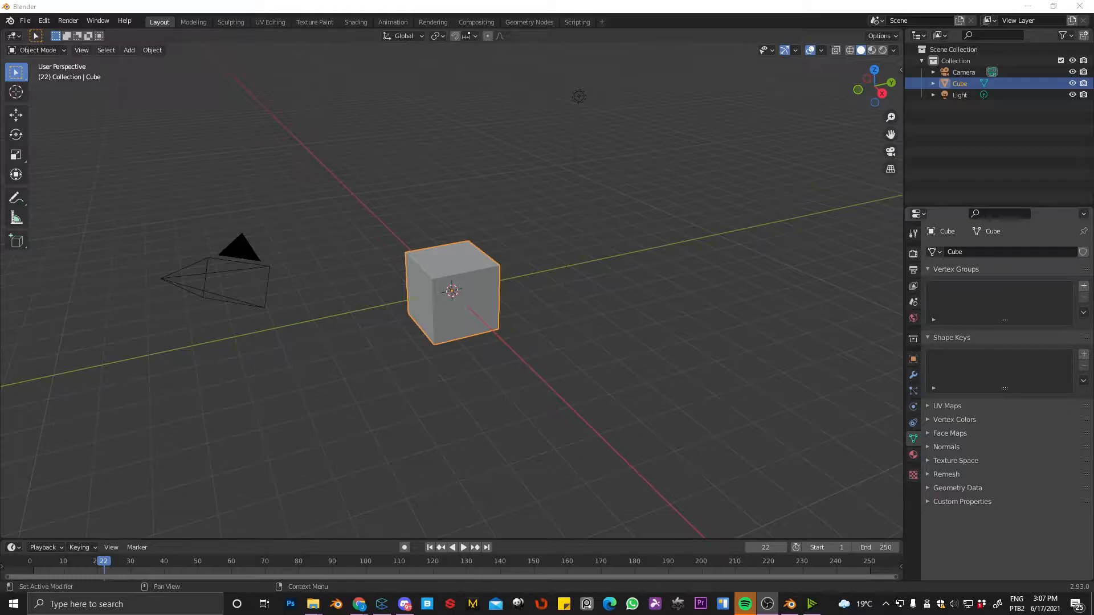
- Select the cube, the camera and the light in turn and compare their object data properties
left_click(444, 240)
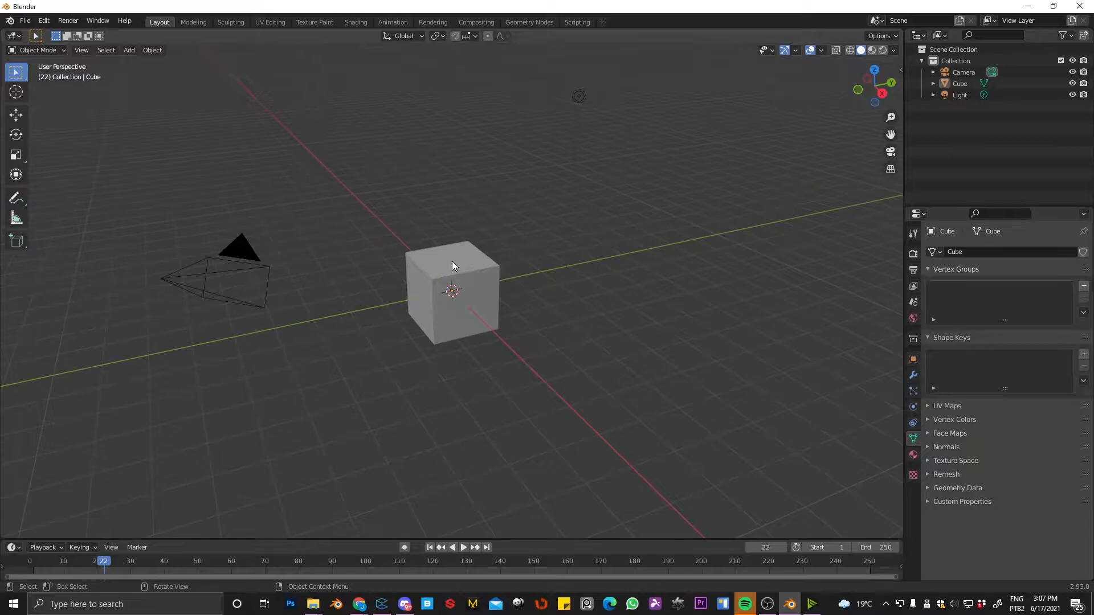
left_click(450, 259)
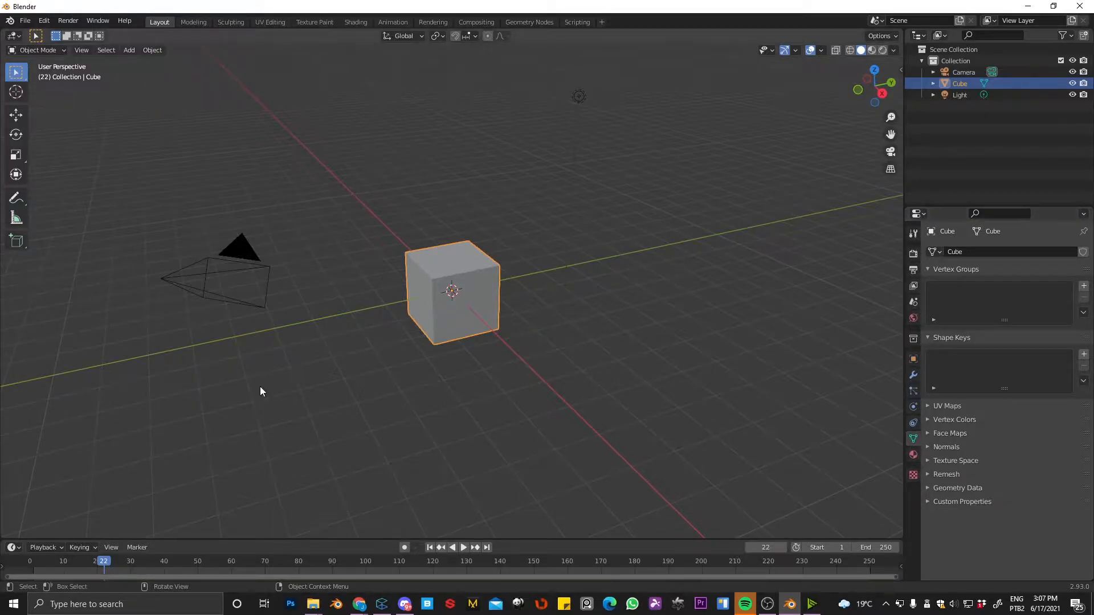
left_click(240, 253)
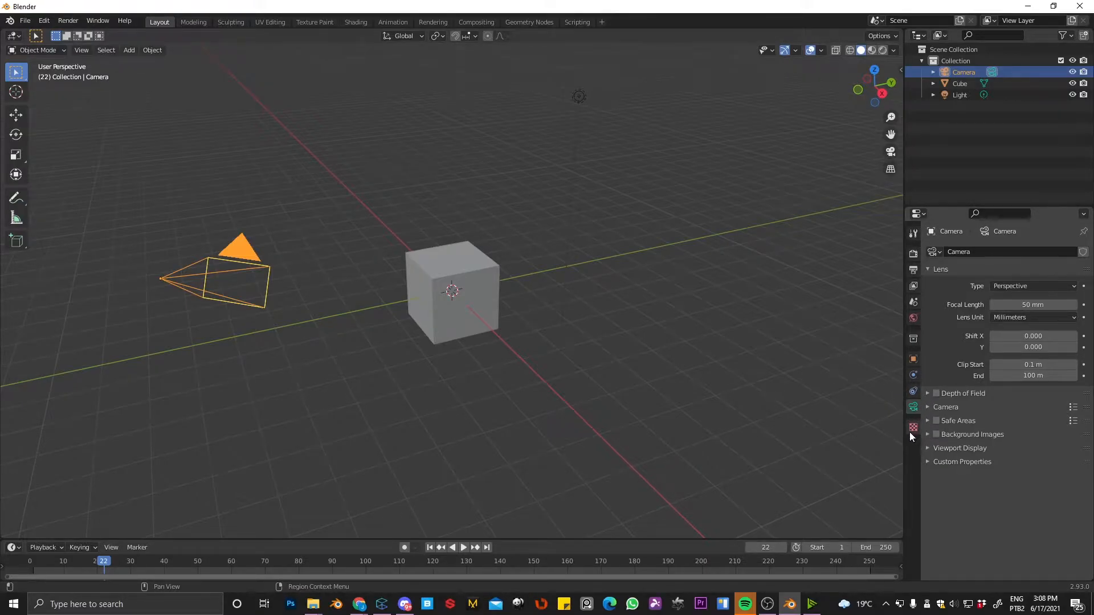
left_click(578, 97)
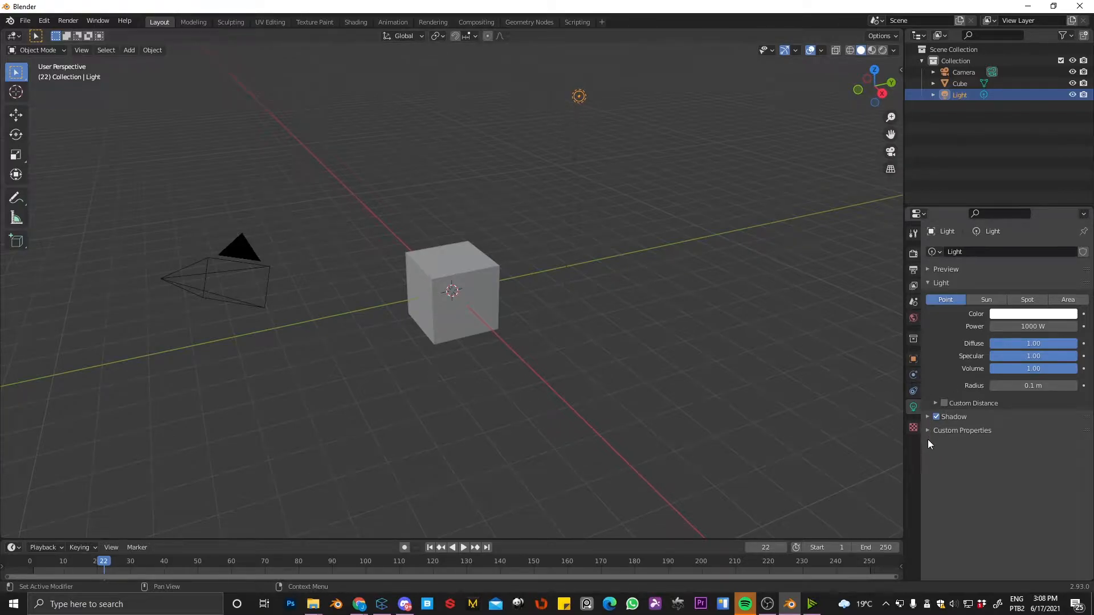
left_click(456, 273)
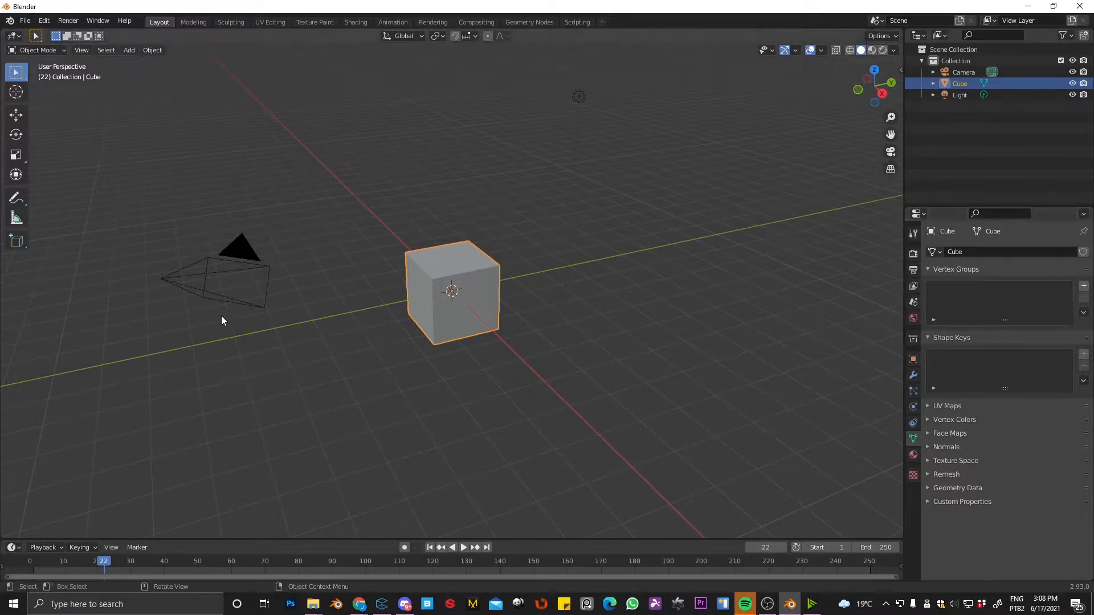
left_click(242, 251)
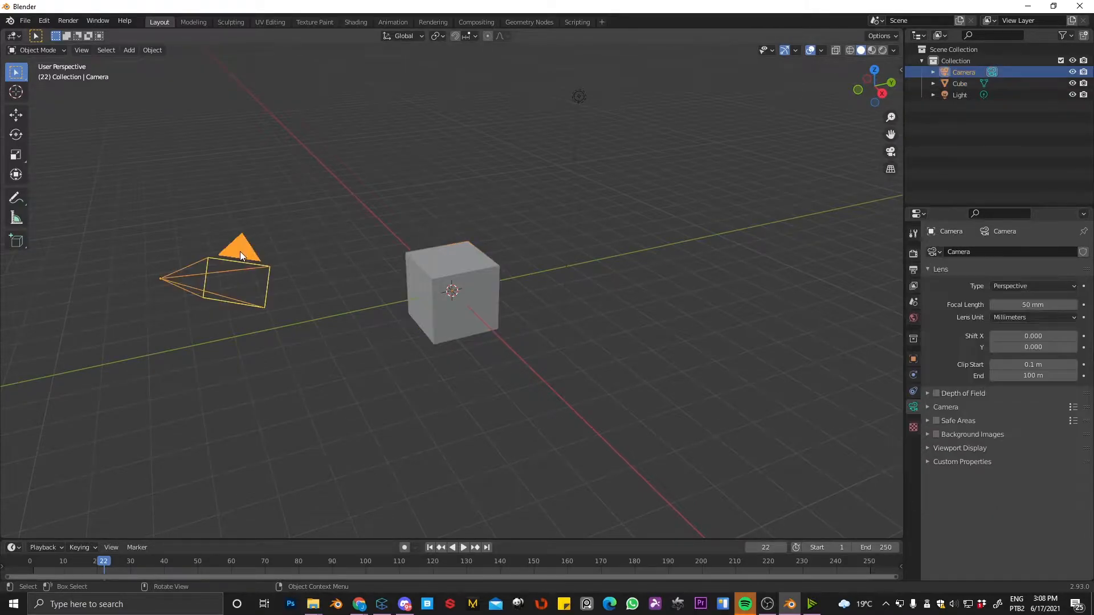
left_click(463, 288)
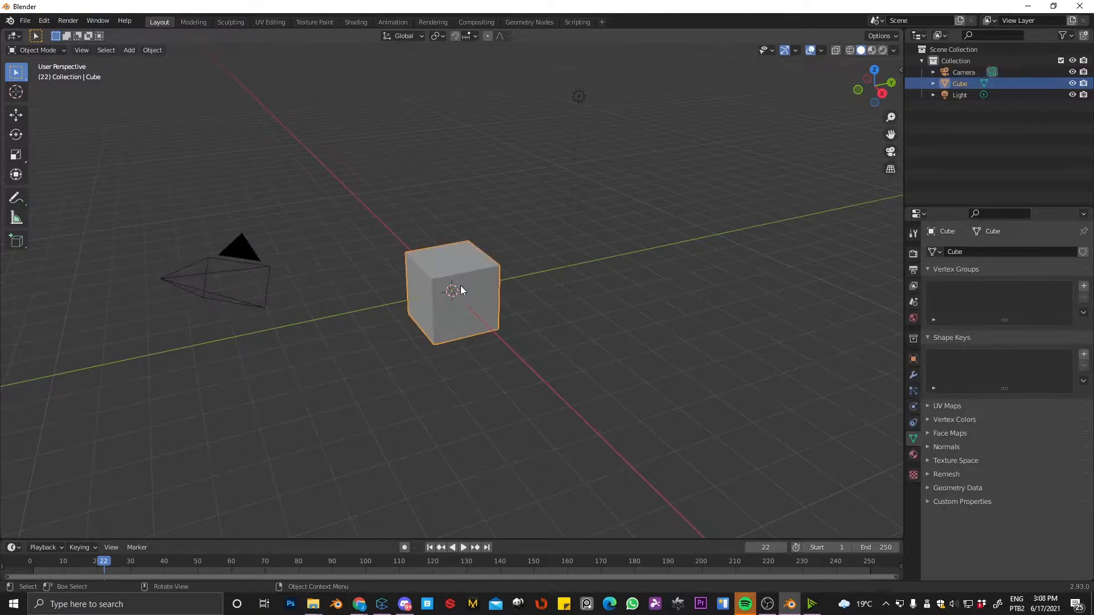
- Set the camera's focal length to 98 mm and view the data properties of the cube and the light
left_click(244, 253)
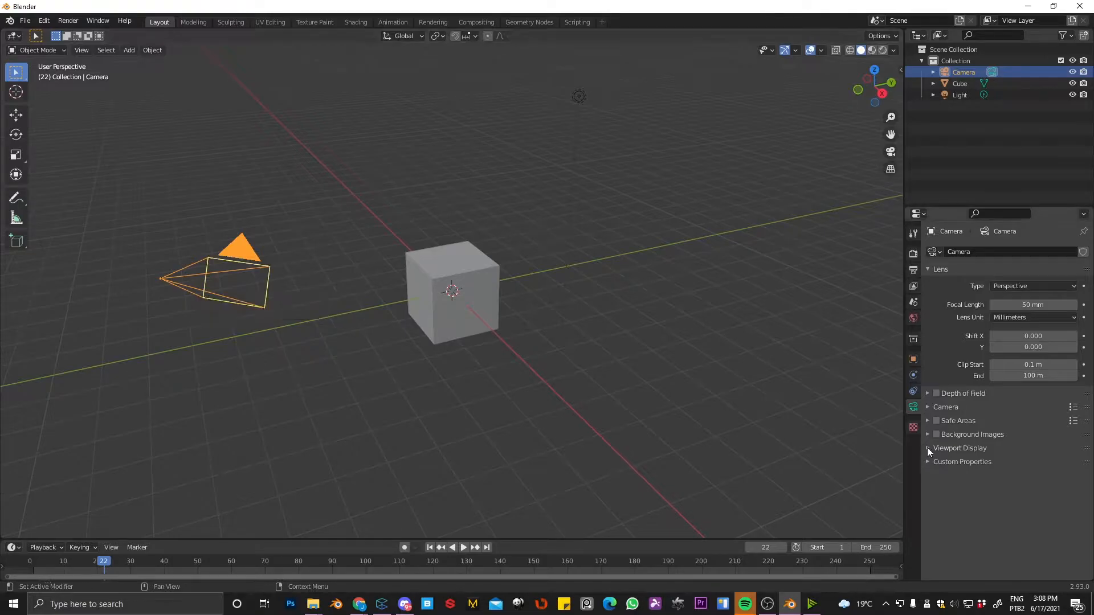
left_click_drag(1024, 304, 1051, 301)
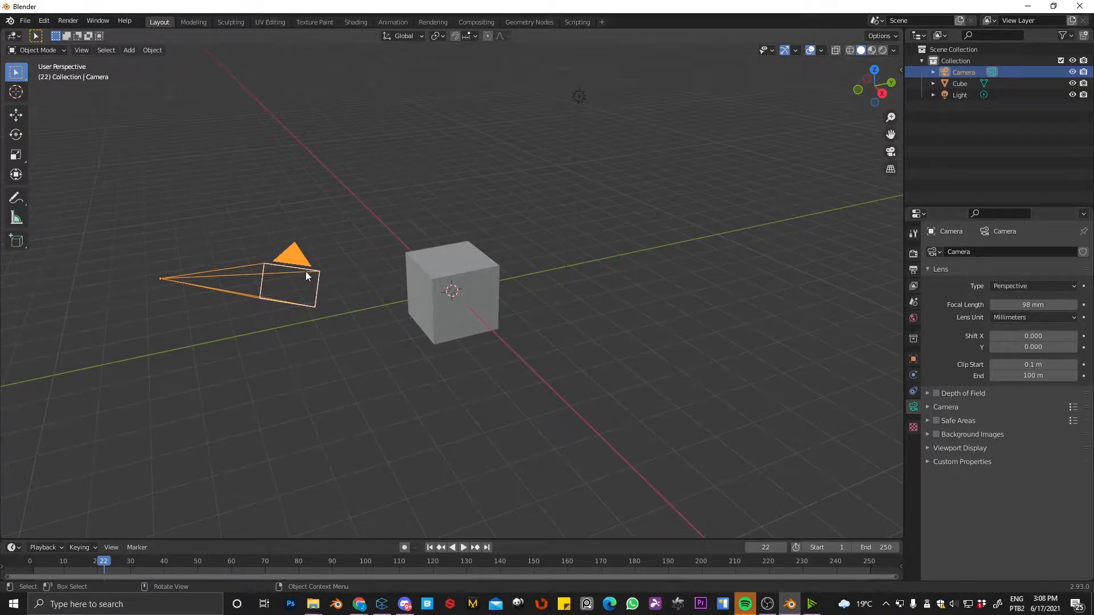
left_click(451, 276)
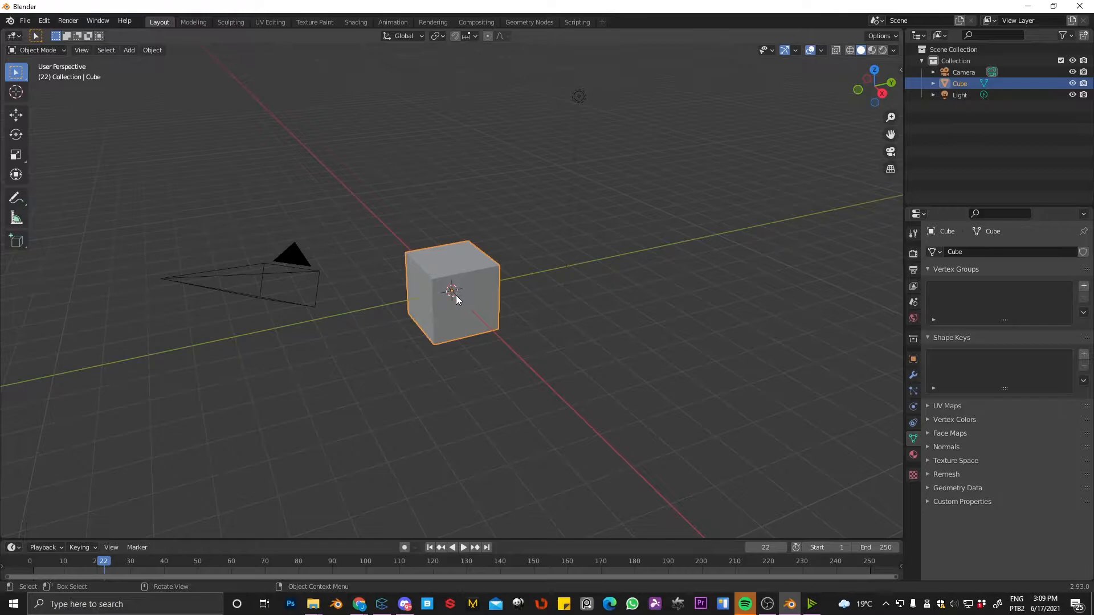
left_click(579, 96)
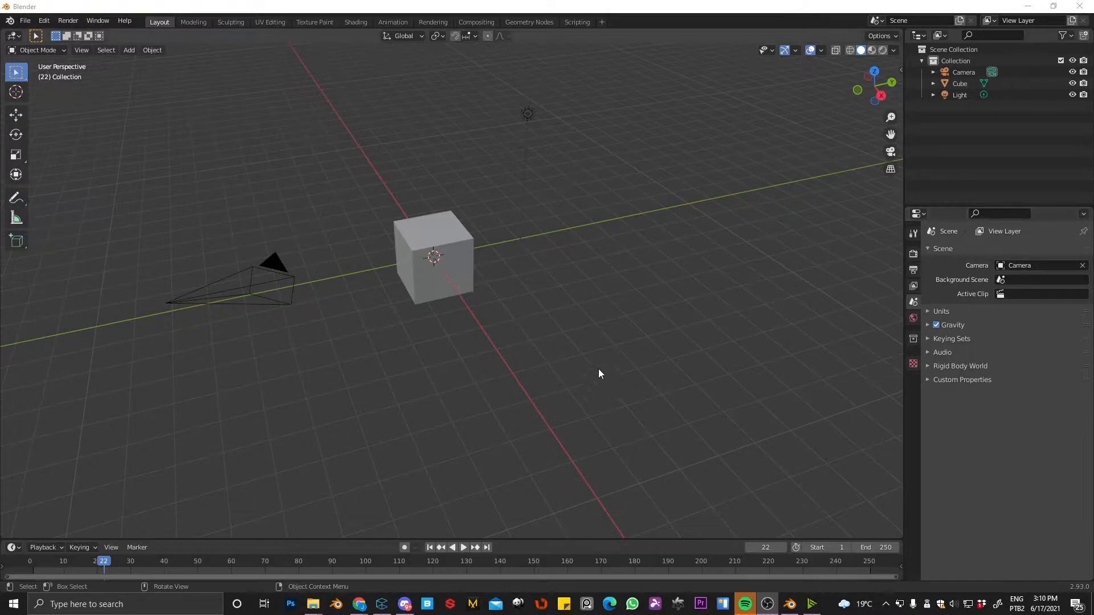
- Add a cylinder mesh at the 3D cursor in the centre of the scene
middle_click_drag(545, 360, 509, 326)
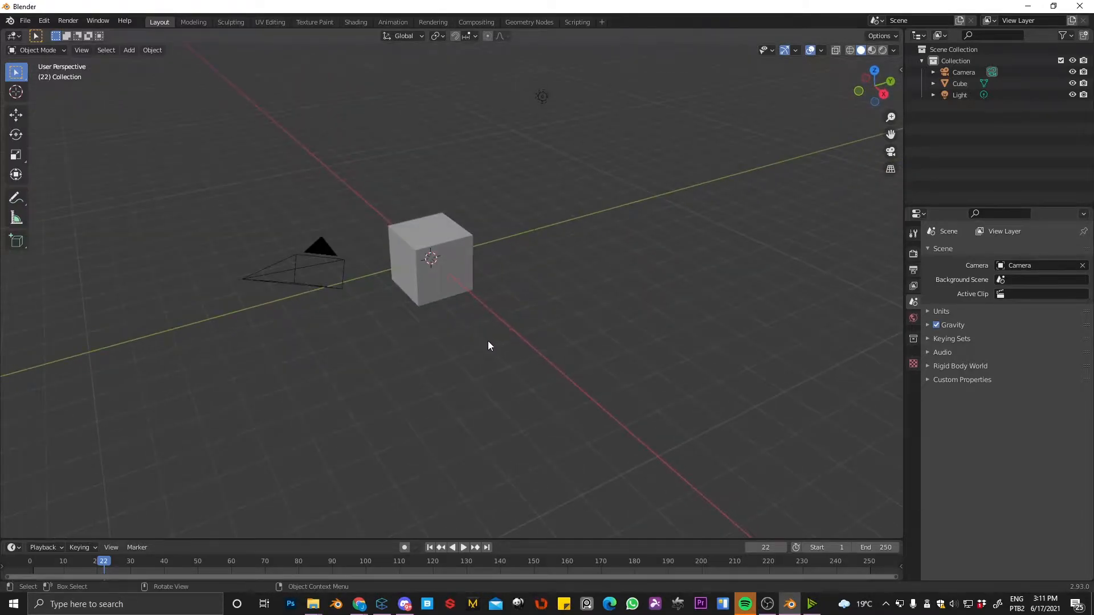
key("shift+a")
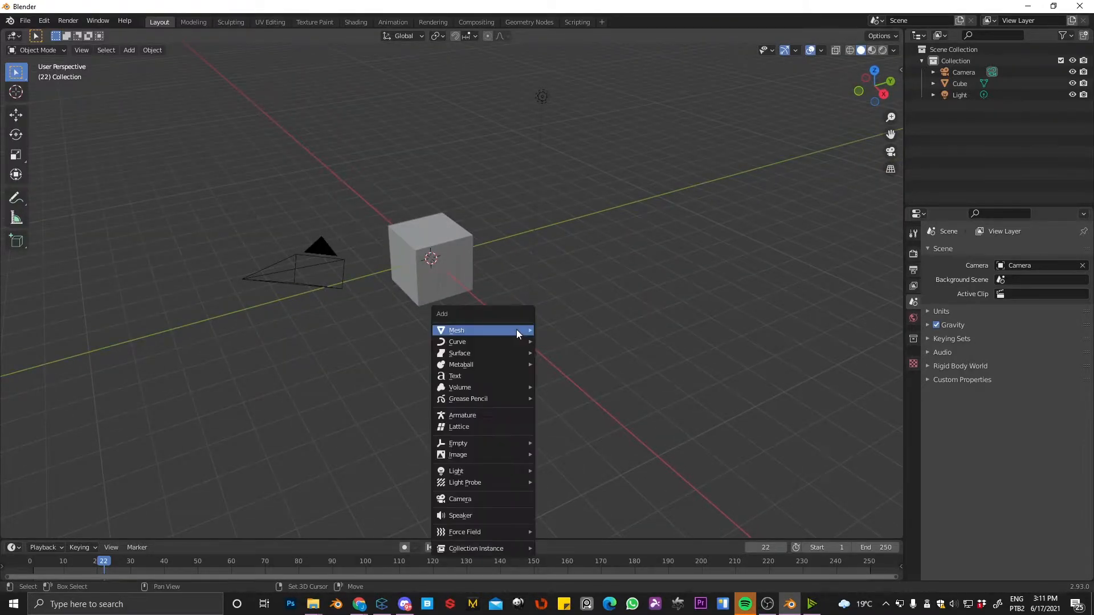
mouse_move(504, 333)
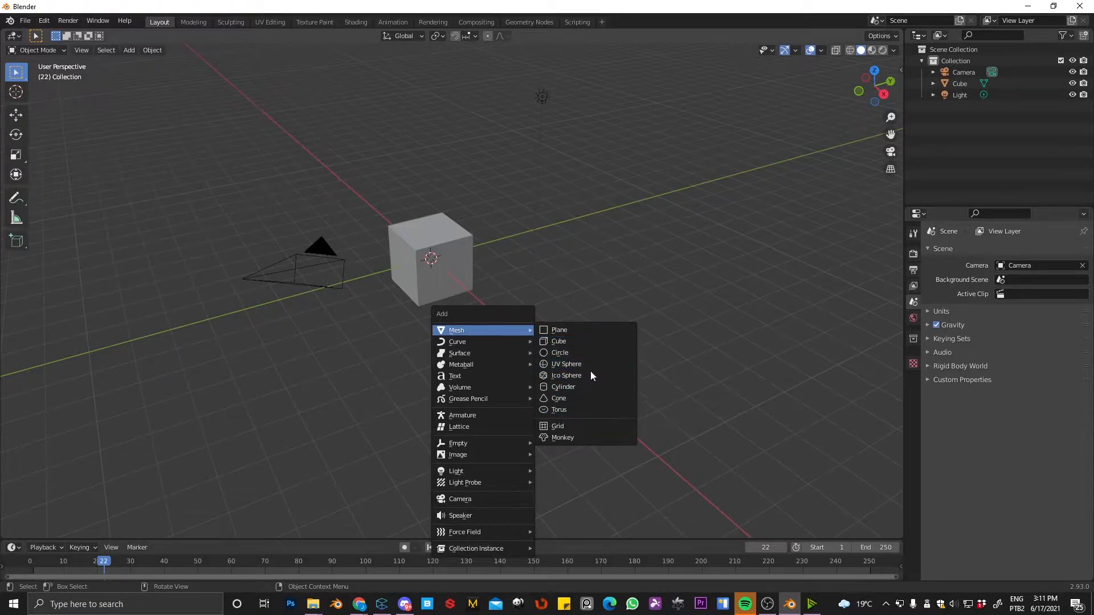
left_click(563, 389)
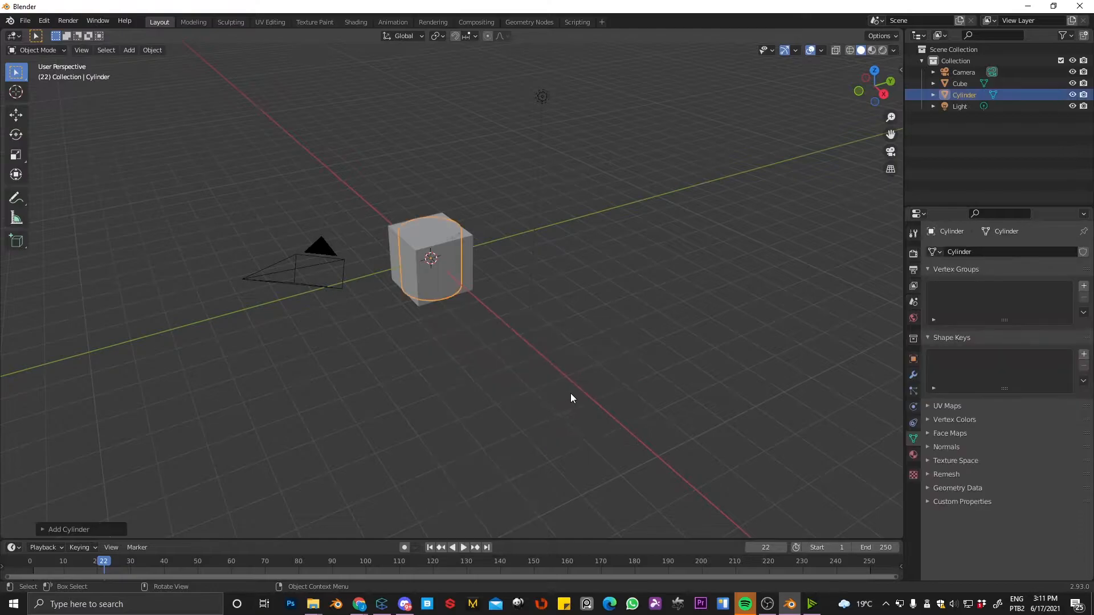
- Move the cylinder along the positive Y axis until it stands clear beside the cube
mouse_move(524, 306)
middle_mouse_down()
mouse_move(388, 303)
mouse_move(439, 263)
mouse_move(427, 261)
mouse_move(361, 287)
mouse_move(578, 253)
mouse_move(507, 293)
middle_mouse_up()
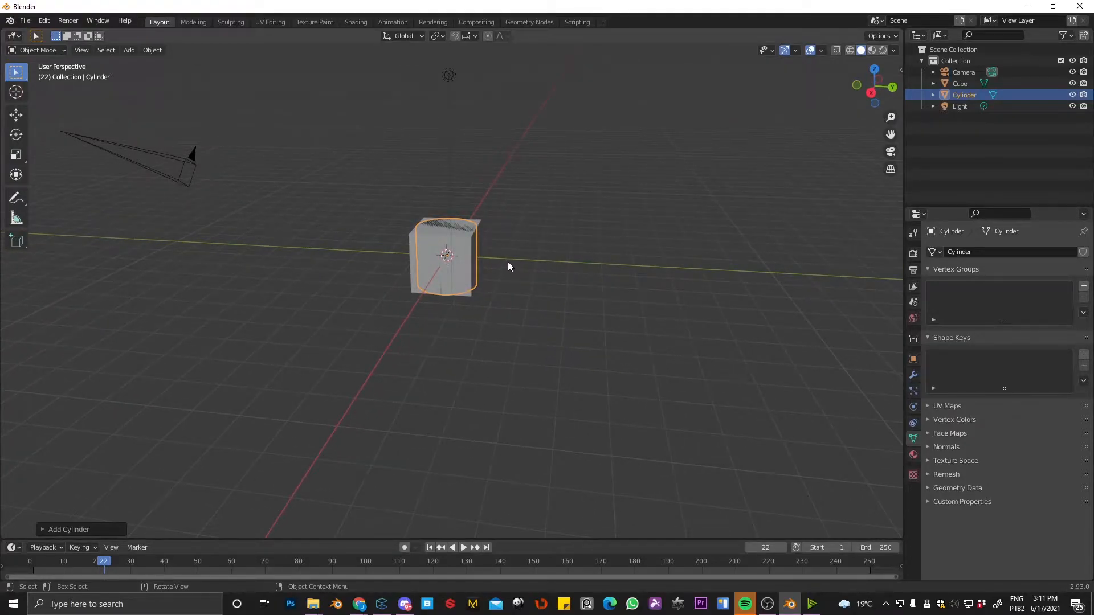
left_click(16, 116)
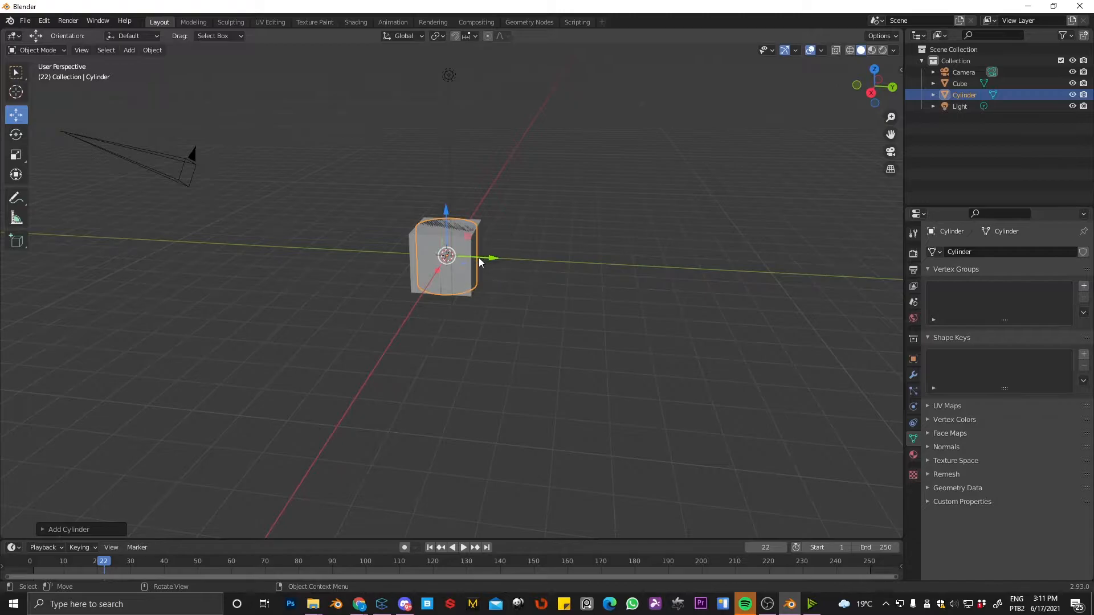
left_click_drag(488, 260, 566, 260)
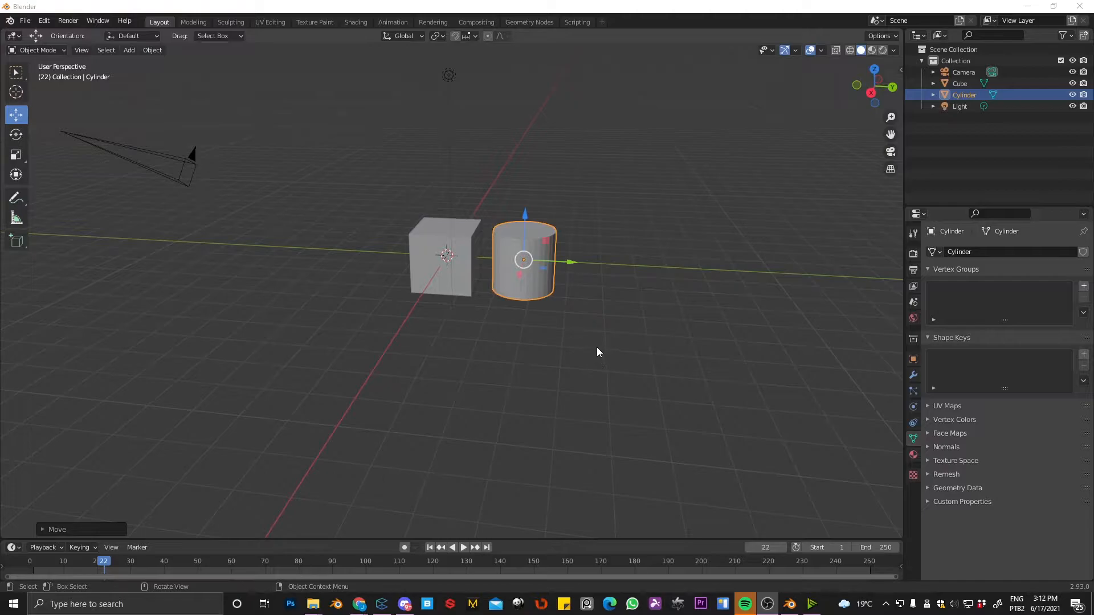
- Place the 3D cursor on the empty grid on the camera's side of the cube and add a cone mesh there
middle_click_drag(495, 306, 462, 358)
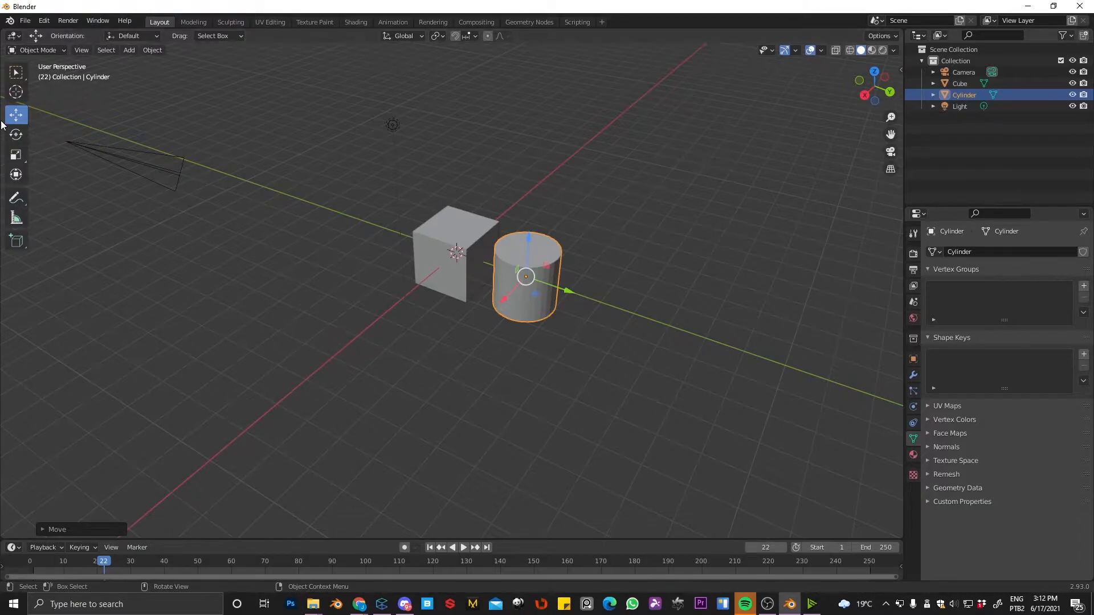
left_click(17, 94)
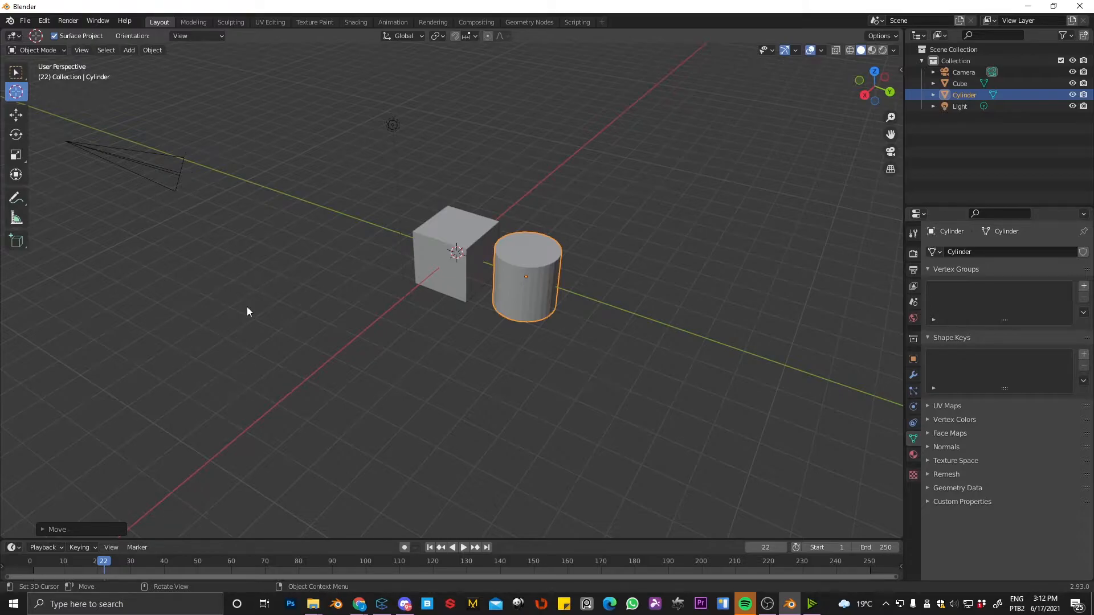
left_click(194, 301)
key("shift+a")
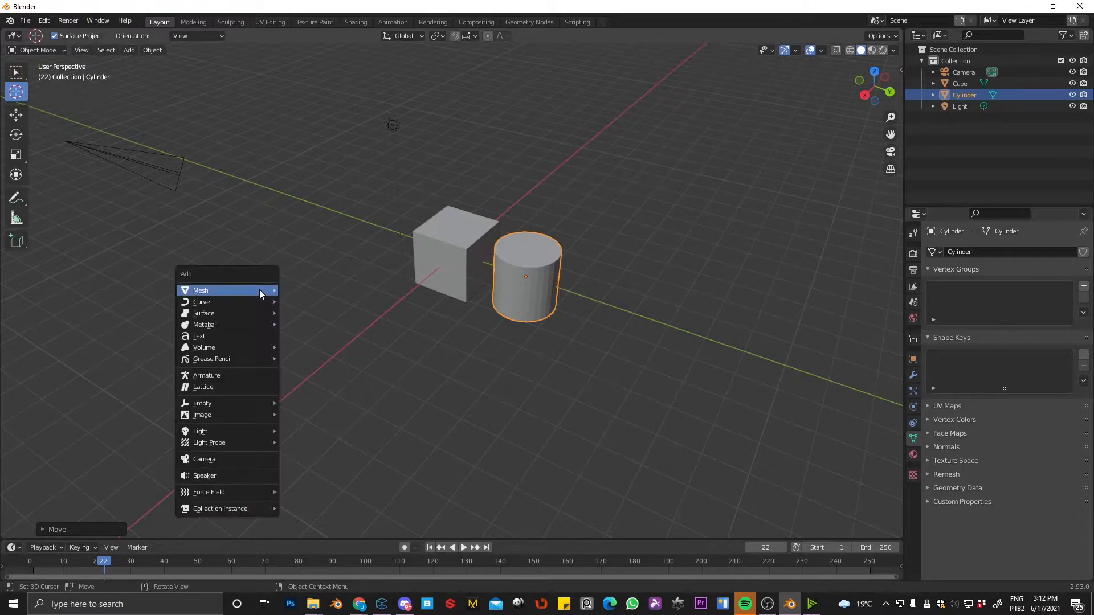
mouse_move(259, 289)
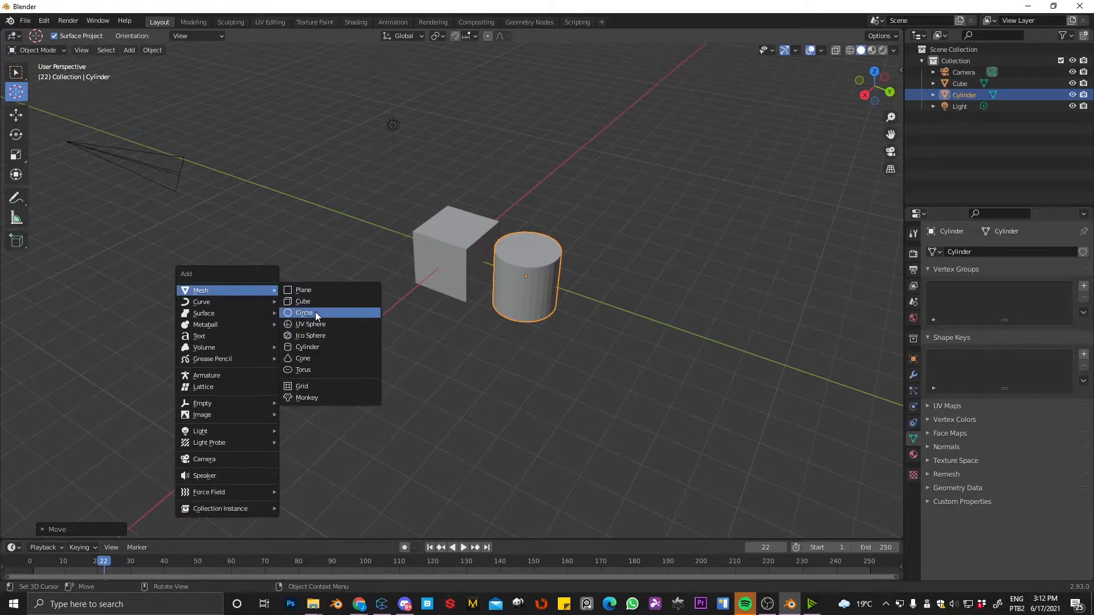
left_click(311, 360)
- Place the 3D cursor in the empty space between the camera and the existing light and add a Sun light there
middle_click_drag(312, 369, 283, 254)
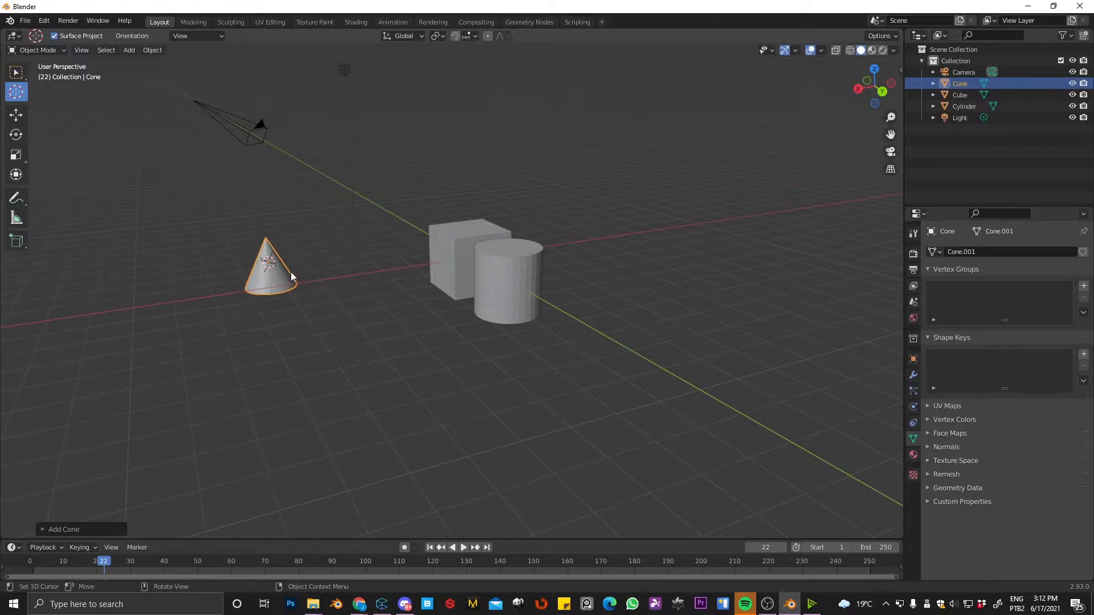
middle_click_drag(281, 268, 331, 294)
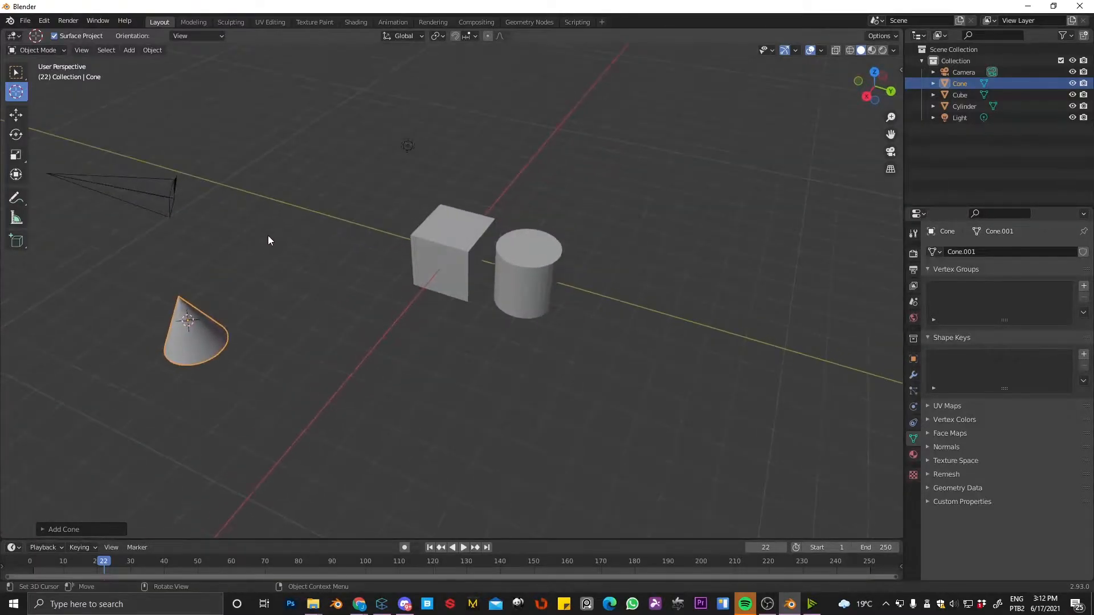
left_click(306, 146)
key("shift+a")
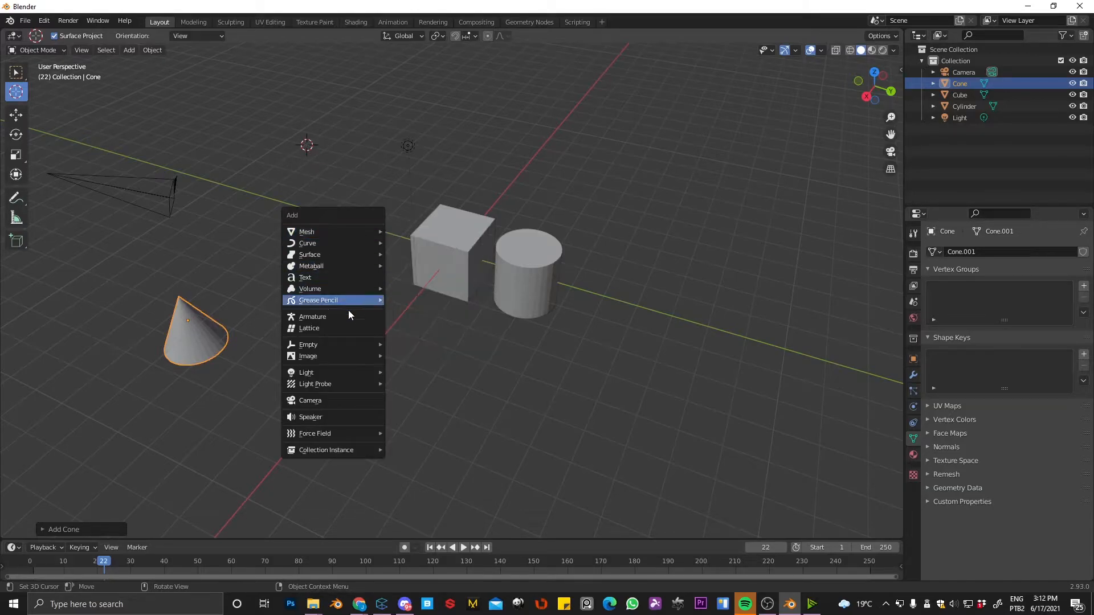
mouse_move(350, 373)
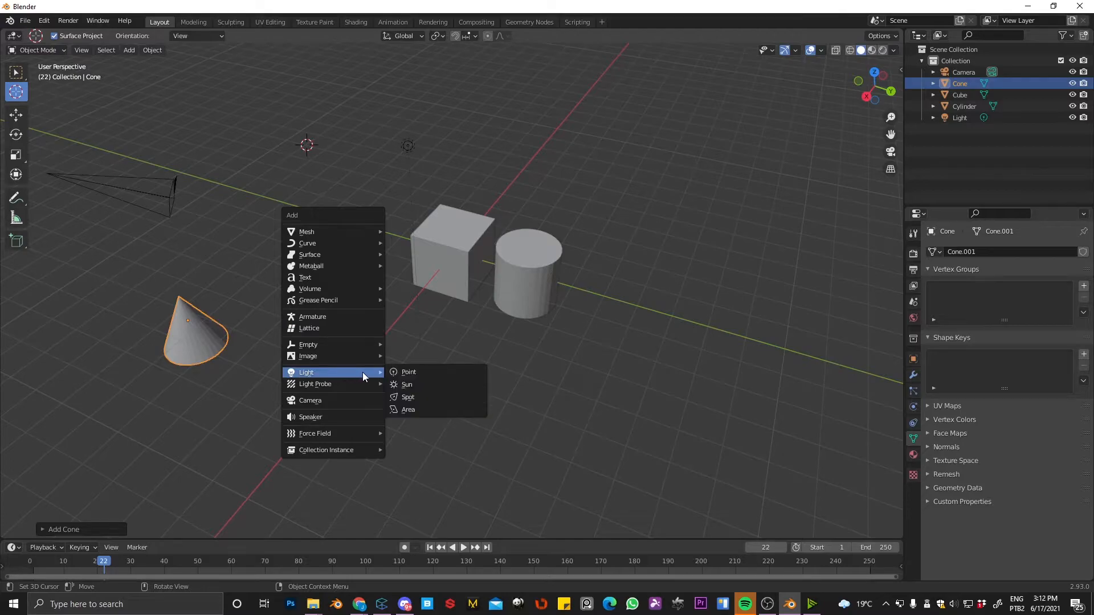
left_click(433, 383)
- Place the 3D cursor in the empty space beyond the cylinder and add a second camera there
middle_click_drag(429, 379, 323, 277)
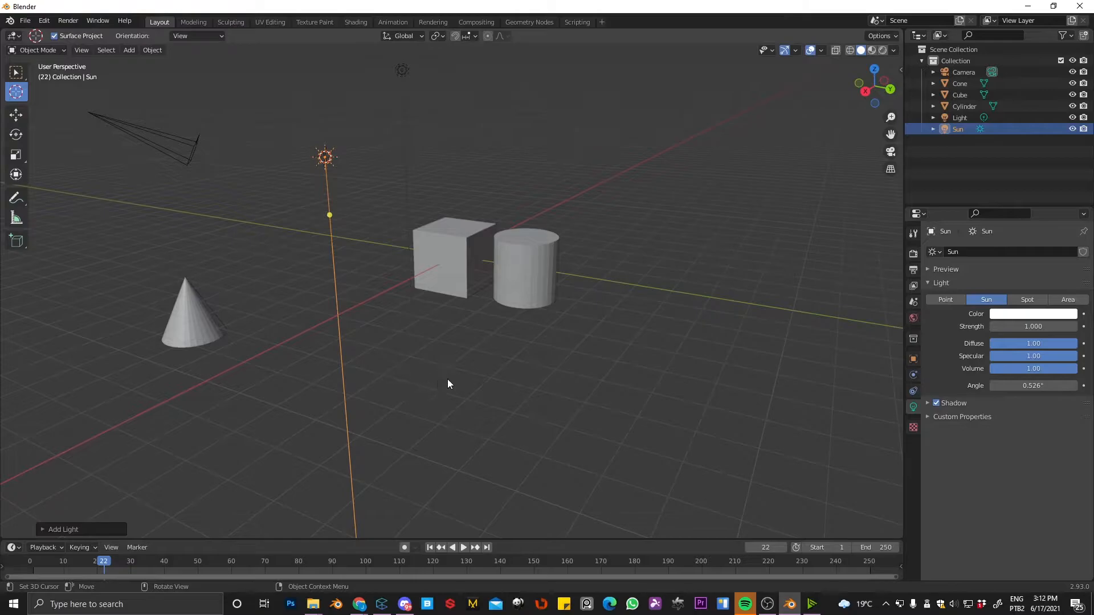
middle_click_drag(605, 226, 543, 224)
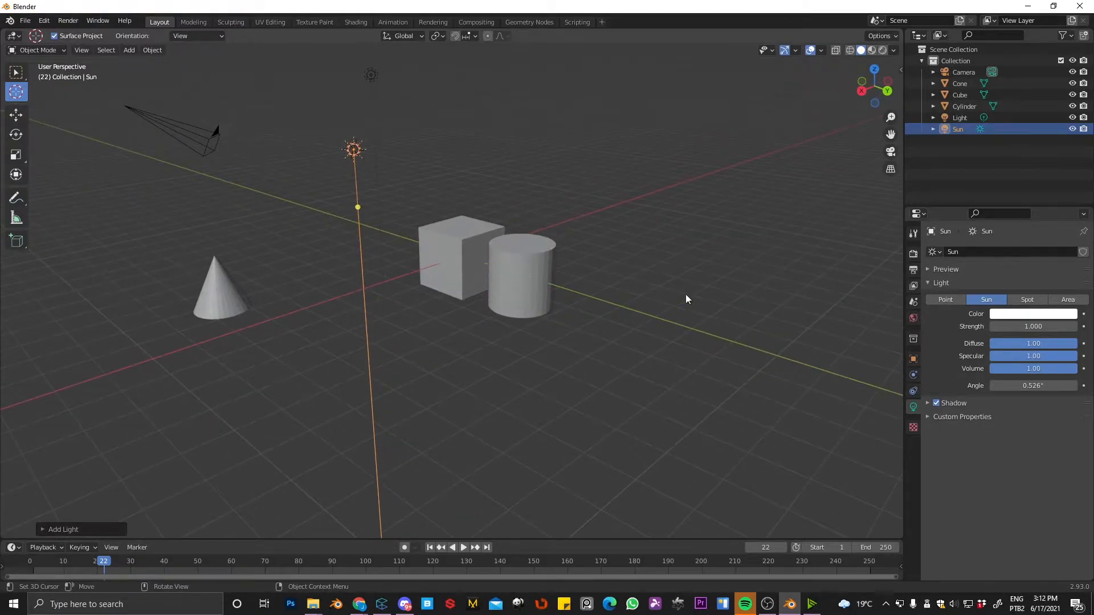
left_click(694, 243)
key("shift+a")
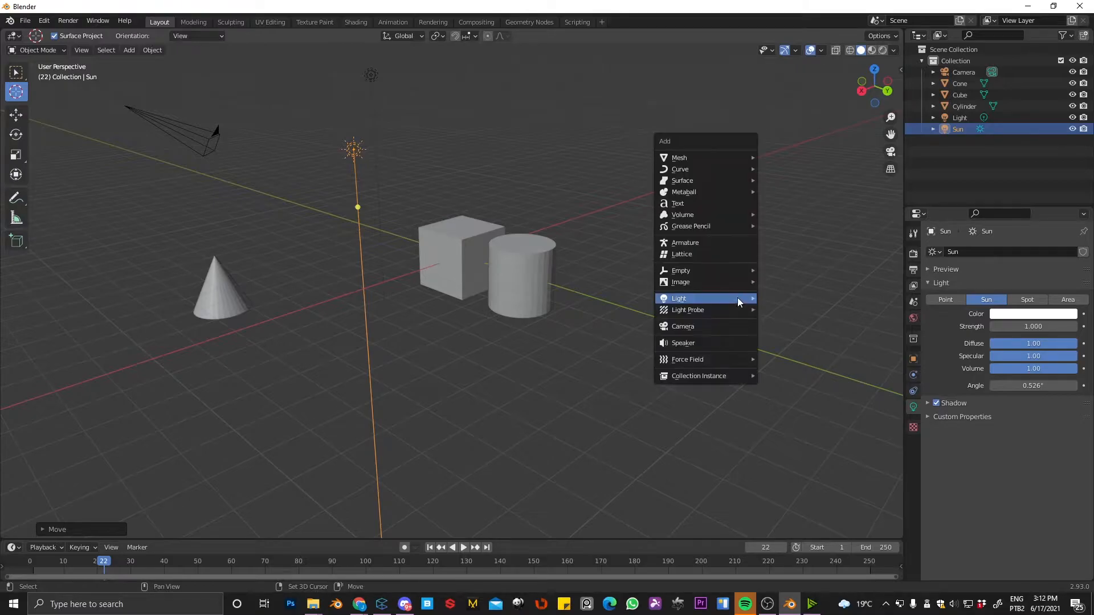
left_click(682, 330)
mouse_move(734, 294)
middle_mouse_down()
mouse_move(633, 308)
mouse_move(525, 286)
mouse_move(654, 302)
mouse_move(735, 297)
middle_mouse_up()
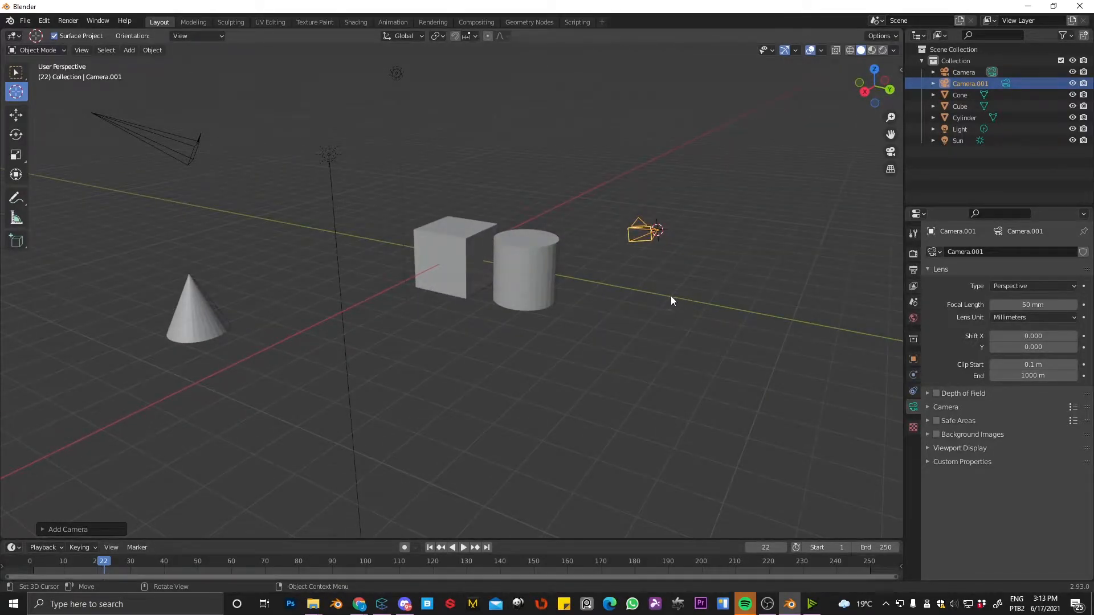
- Place the 3D cursor on the empty grid in front of the original cube and add a second cube mesh there
left_click(448, 366)
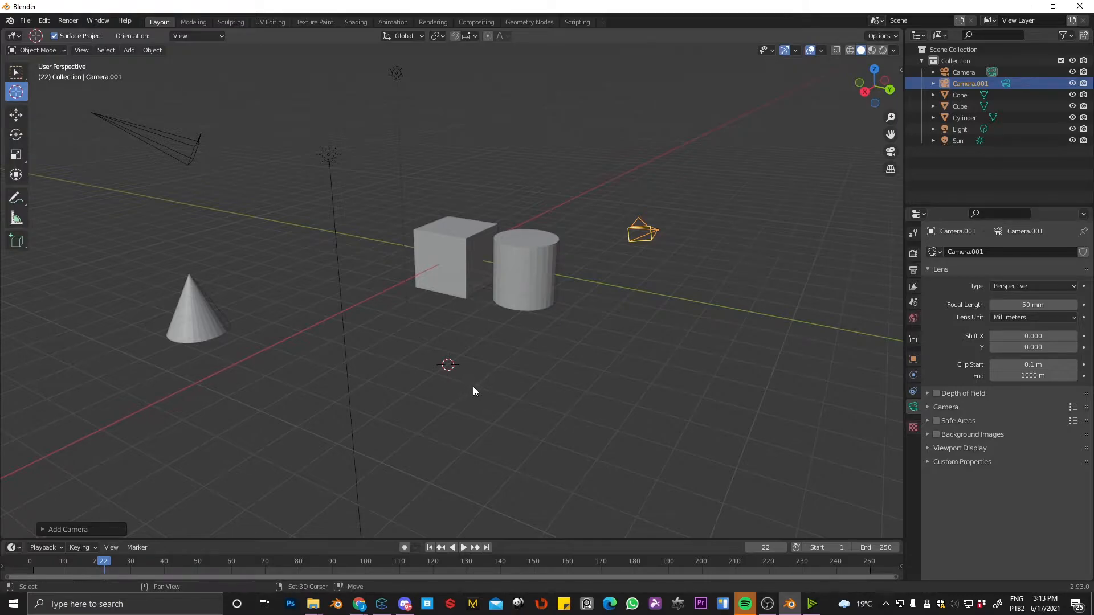
key("shift+a")
mouse_move(443, 218)
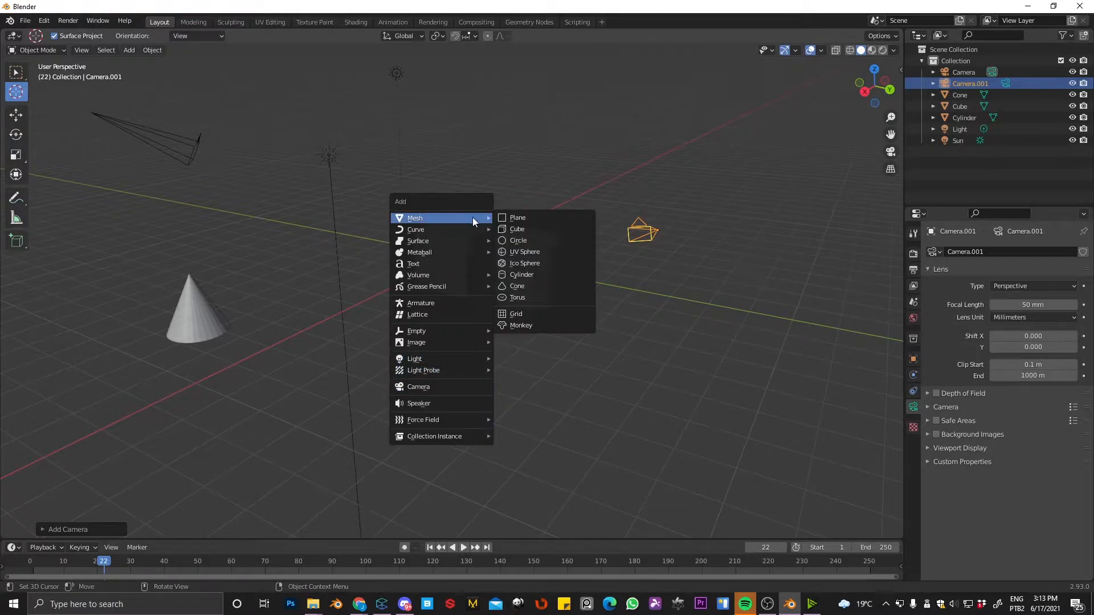
left_click(528, 229)
middle_click_drag(466, 393, 482, 362)
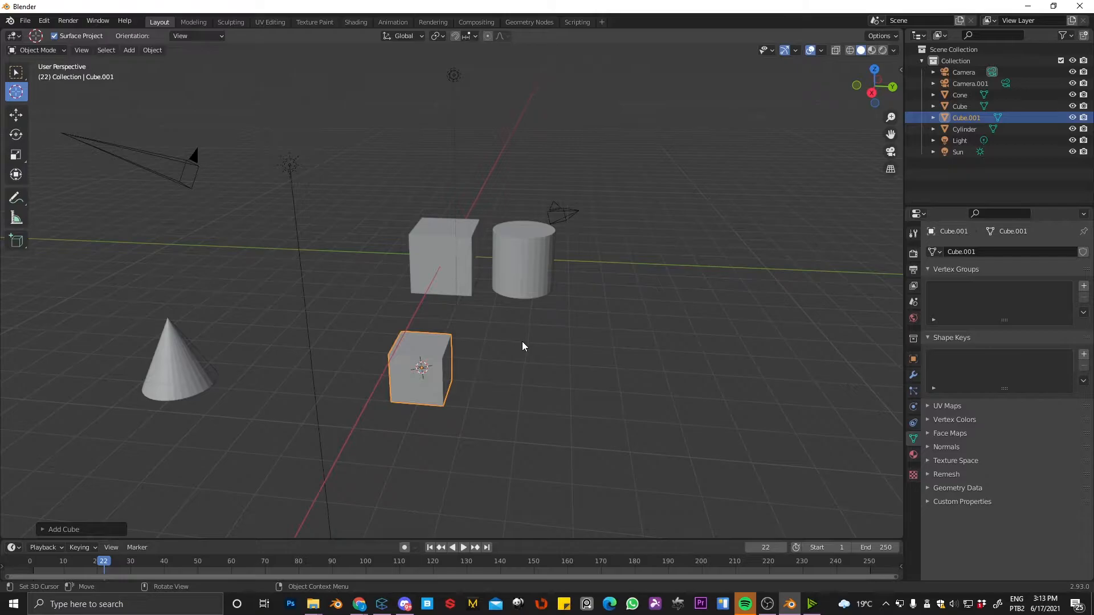
- Snap the 3D cursor back to the world origin and add a monkey mesh there
key("shift+s")
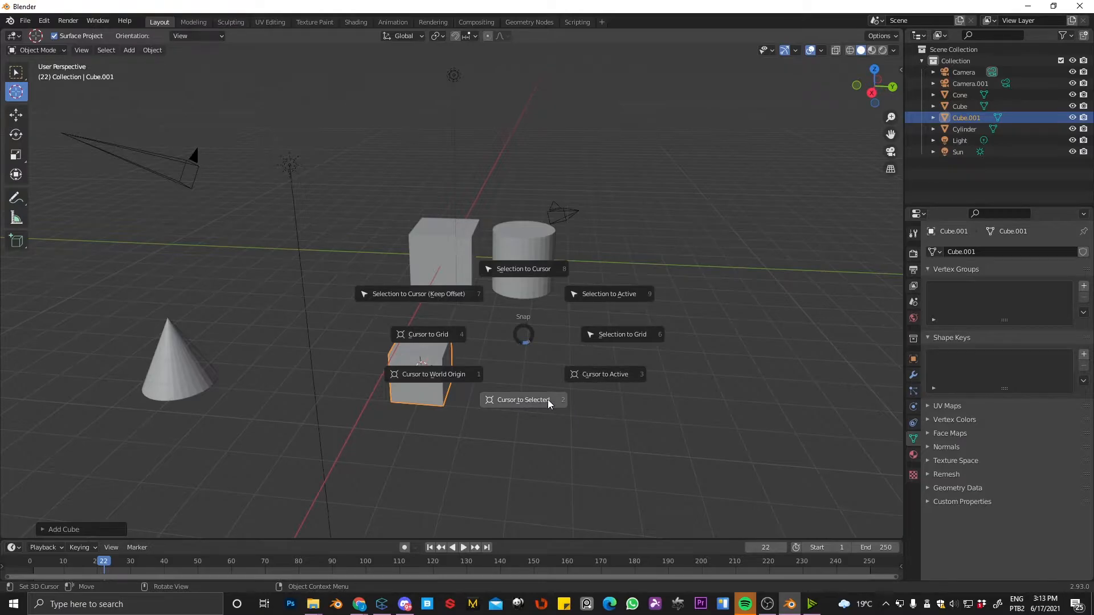
left_click(437, 377)
middle_click_drag(592, 343, 530, 345)
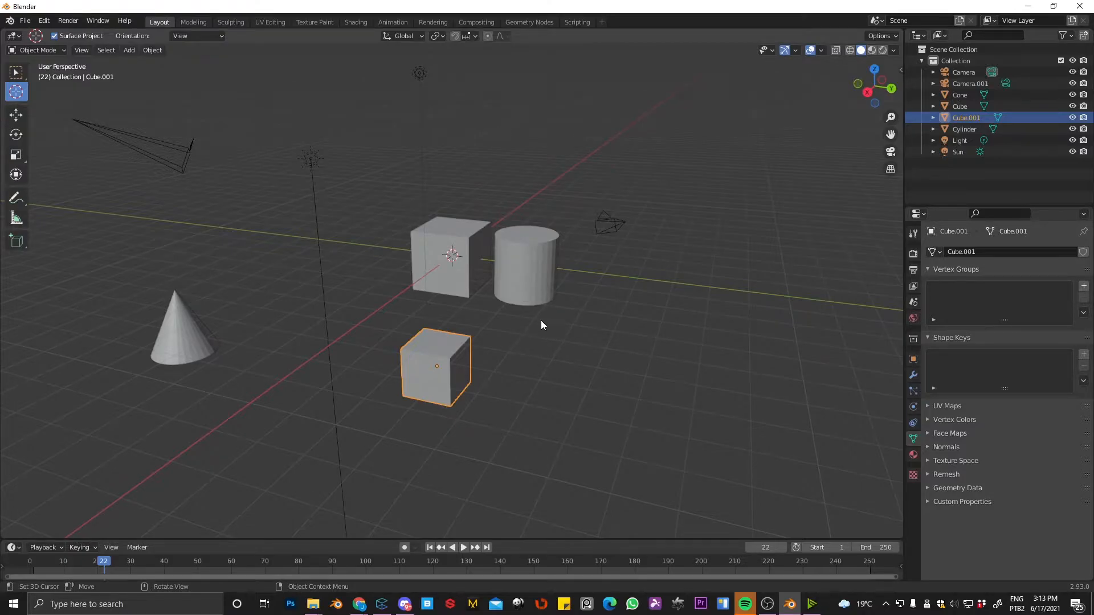
key("shift+a")
mouse_move(546, 321)
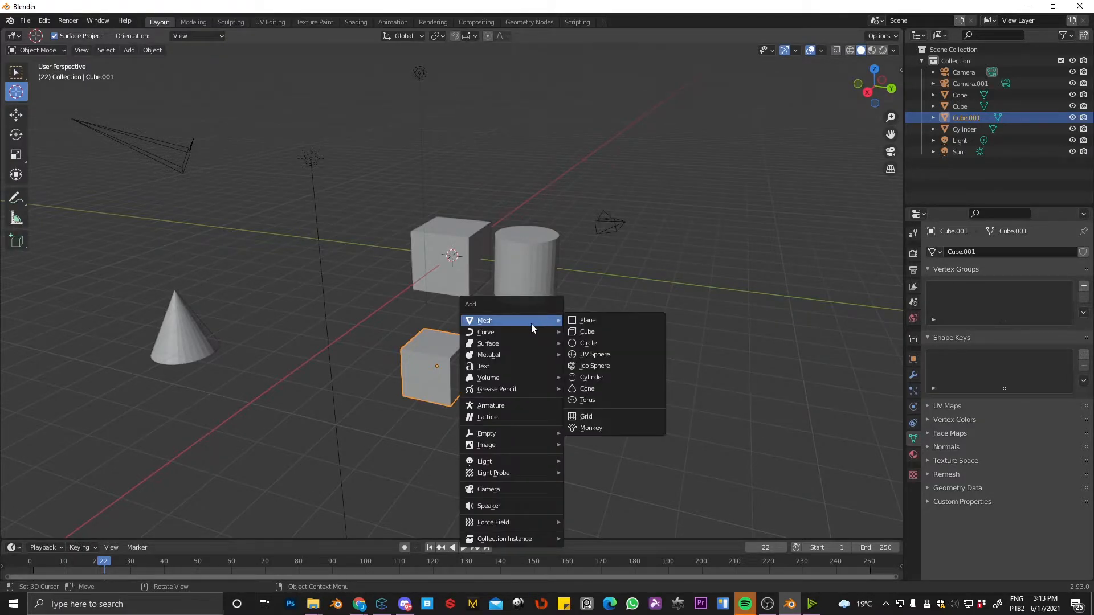
left_click(602, 430)
middle_click_drag(496, 361, 484, 218)
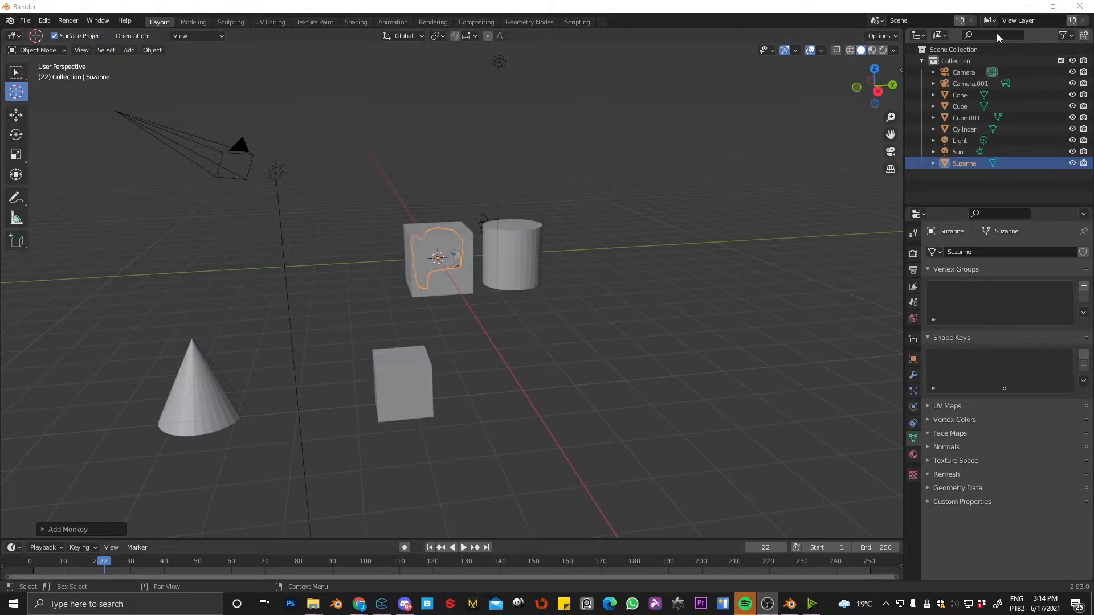
- Filter the Outliner by "cone" and select the cone object from the results
key("ctrl+f")
type("cone")
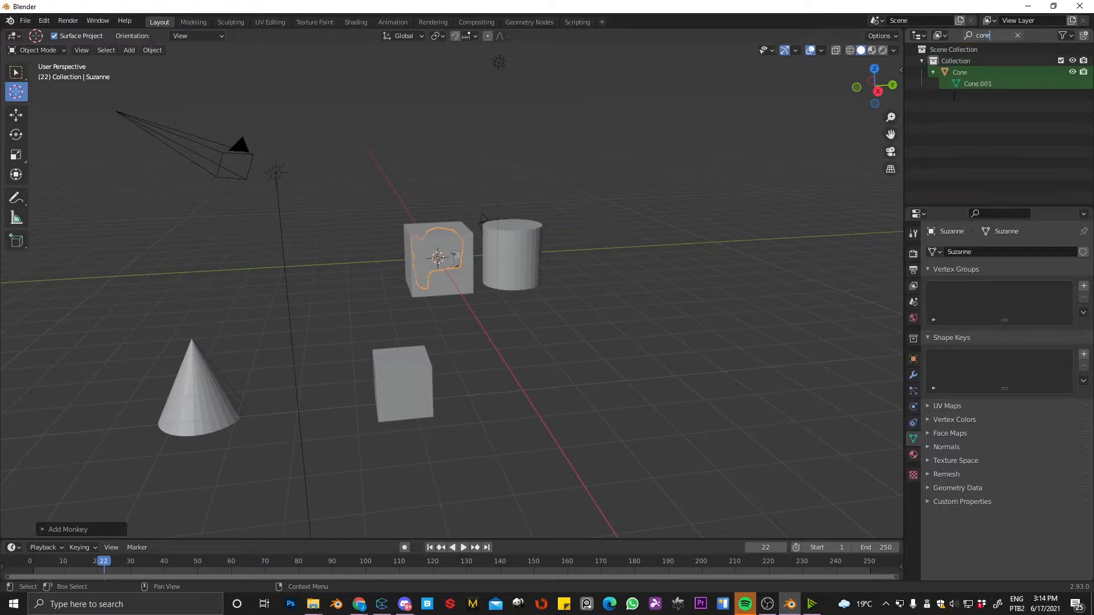
left_click(964, 74)
left_click(965, 75)
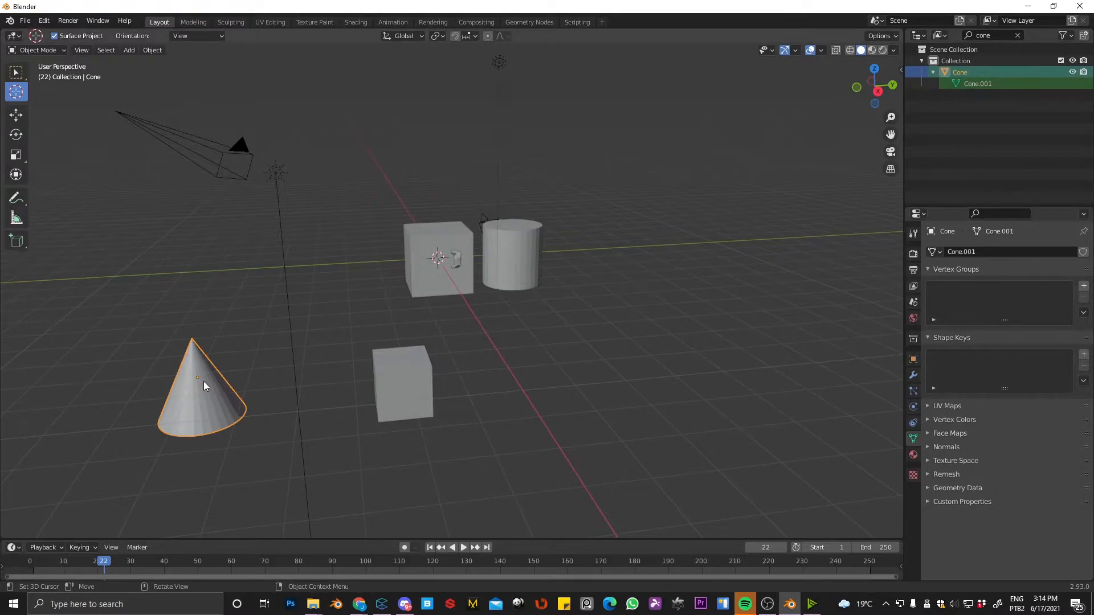
mouse_move(207, 386)
middle_mouse_down()
mouse_move(281, 370)
mouse_move(216, 382)
middle_mouse_up()
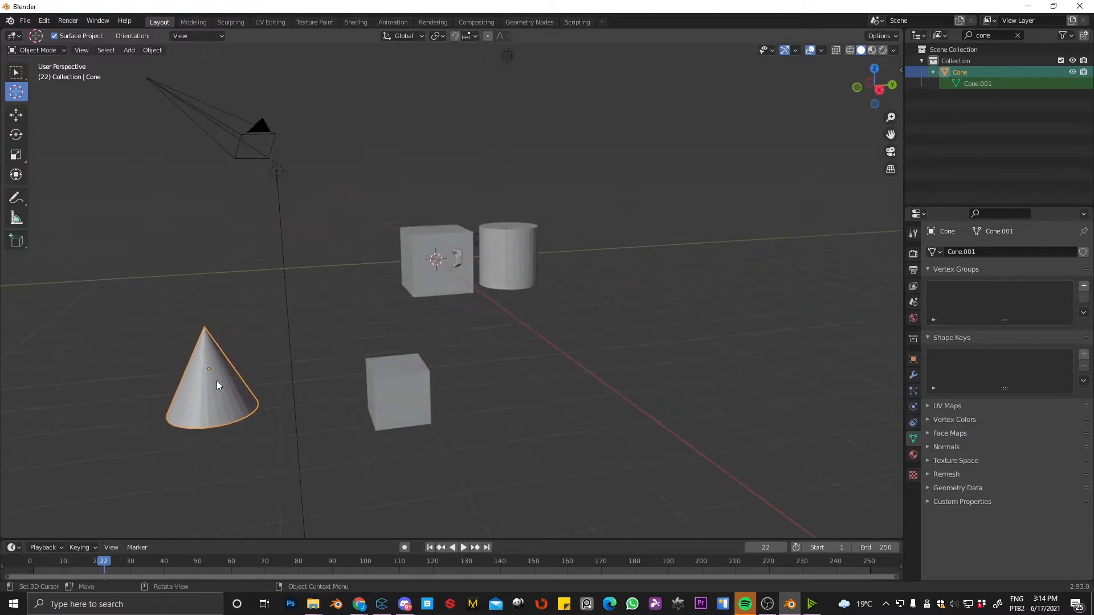
- Clear the "cone" search text from the Outliner filter
left_click(1004, 35)
key("BackSpace")
key("BackSpace")
key("BackSpace")
key("BackSpace")
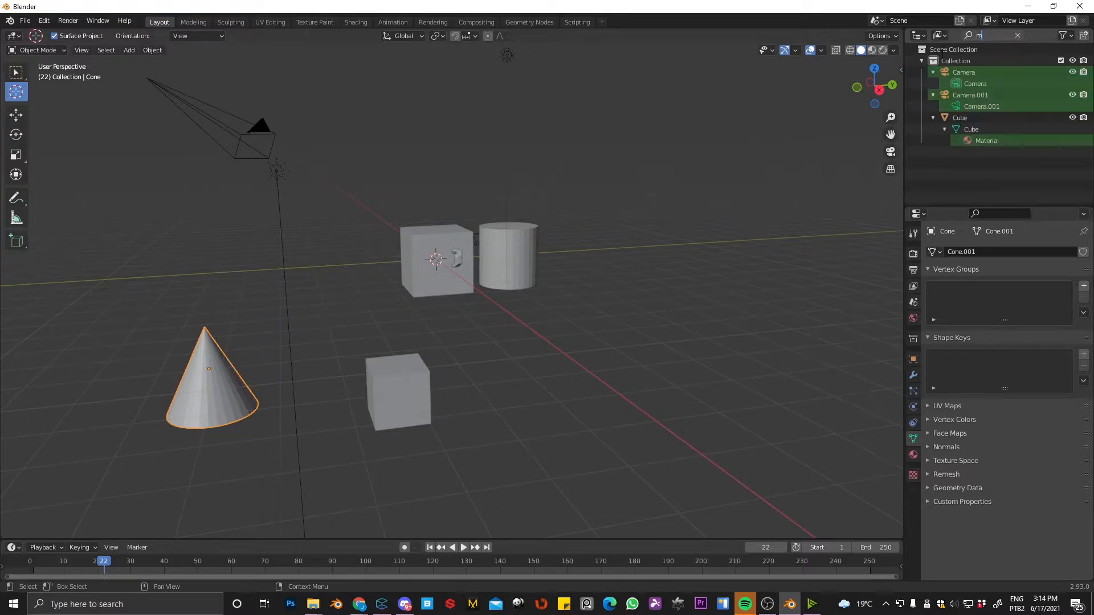
type("mo")
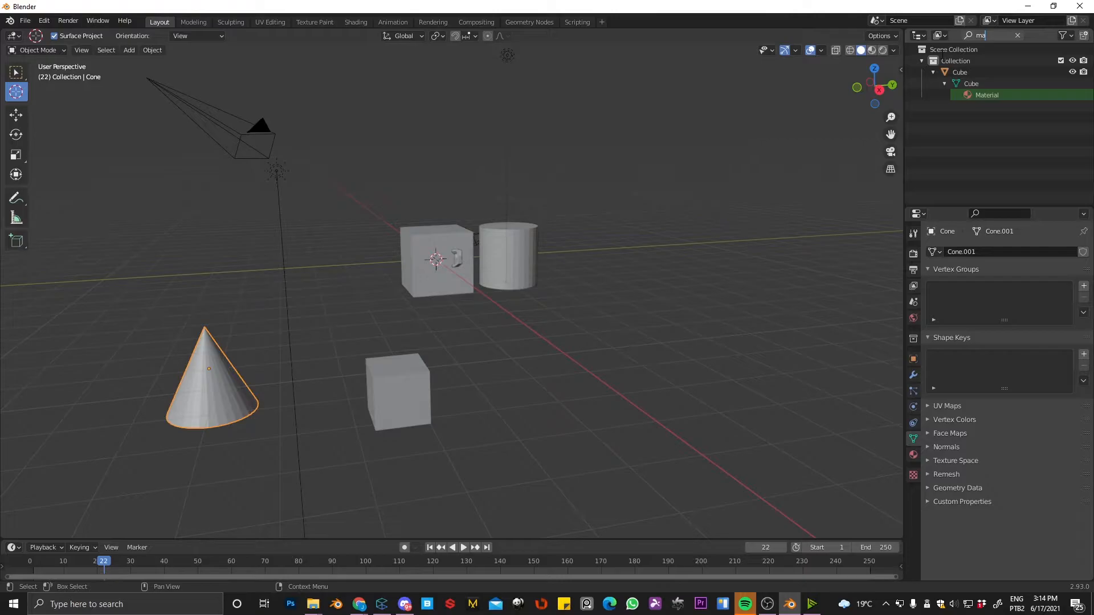
key("BackSpace")
key("BackSpace")
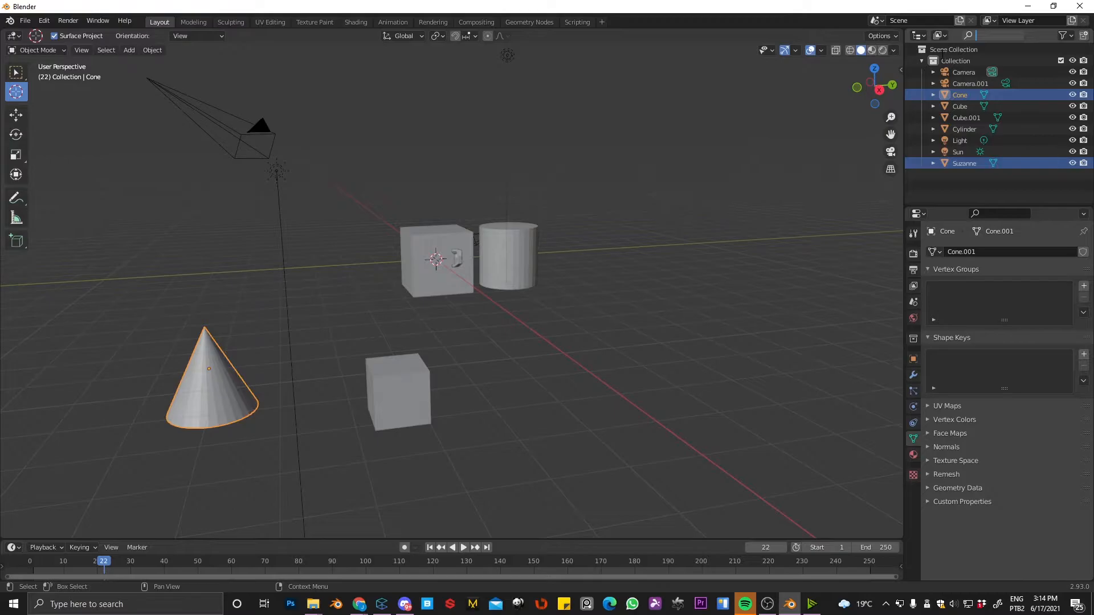
- Filter the Outliner by "suz" and select the Suzanne object from the results
type("suz")
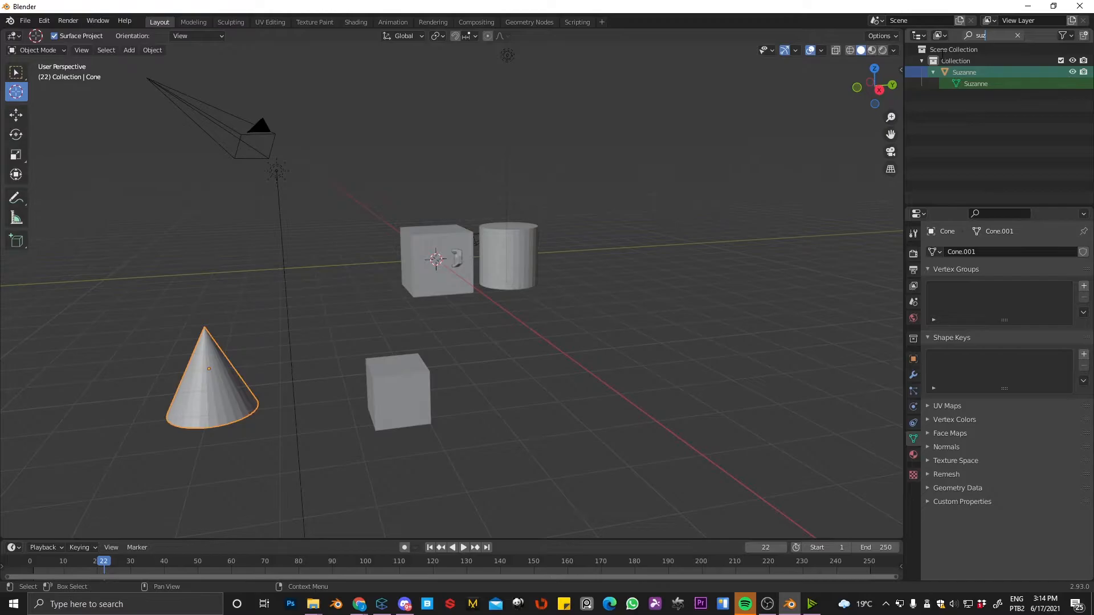
double_click(969, 72)
key("Return")
mouse_move(411, 275)
middle_mouse_down()
mouse_move(444, 272)
mouse_move(416, 301)
mouse_move(488, 285)
mouse_move(398, 279)
middle_mouse_up()
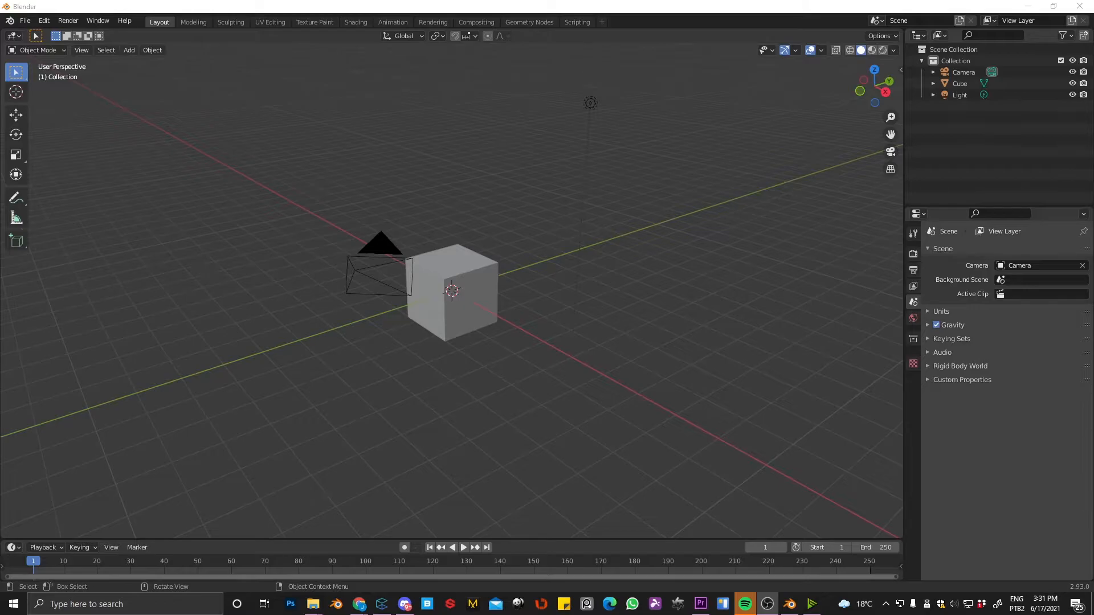
- Place the 3D cursor in the empty space between the camera and the cube and add a cylinder mesh there
middle_click_drag(473, 343, 434, 353)
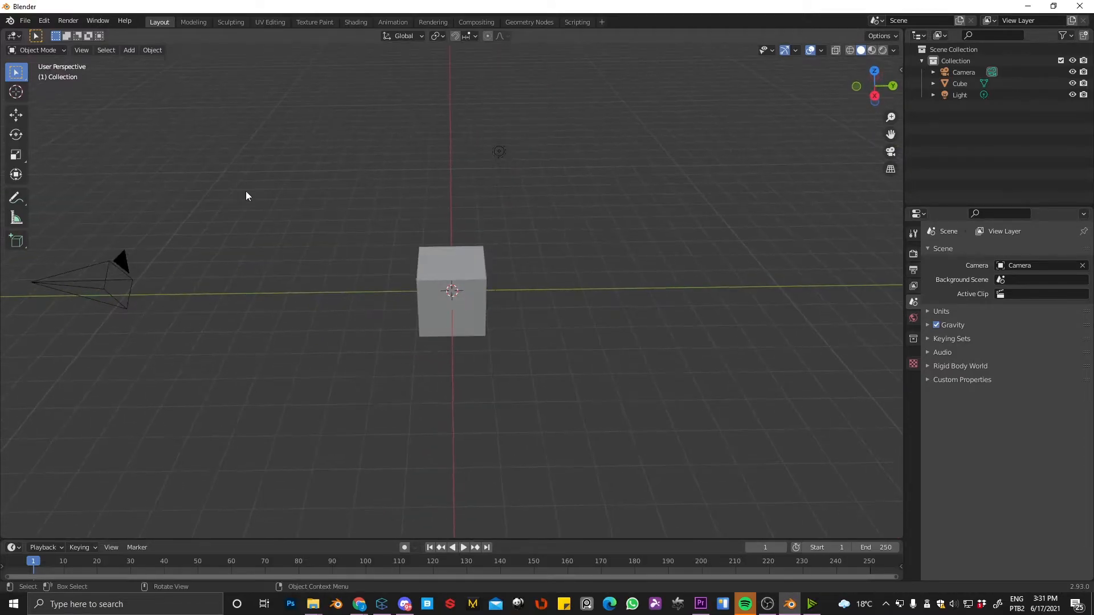
left_click(22, 97)
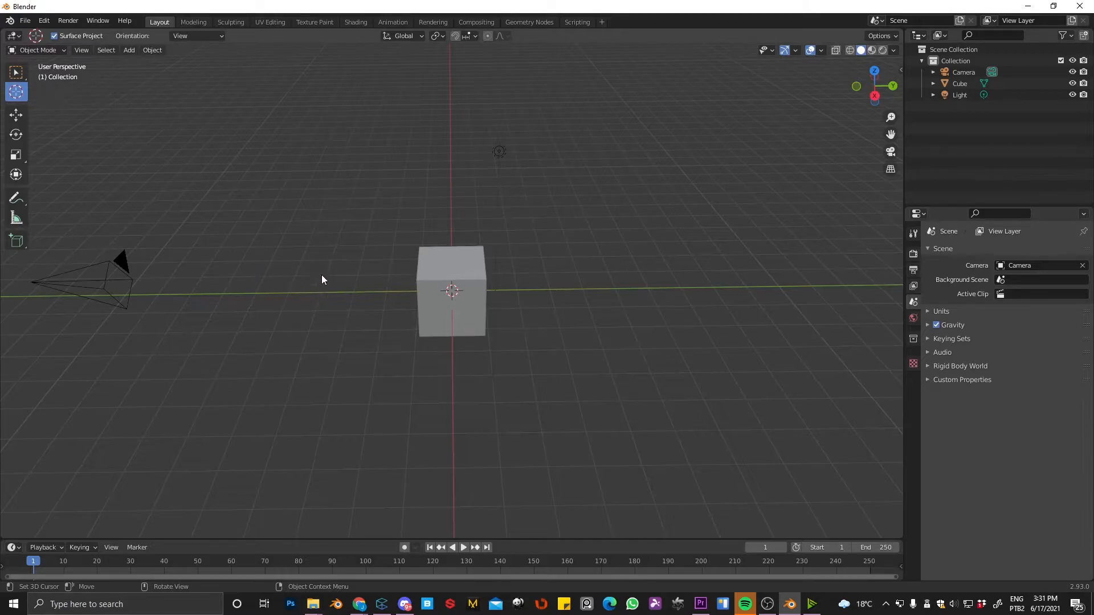
left_click(268, 216)
key("shift+a")
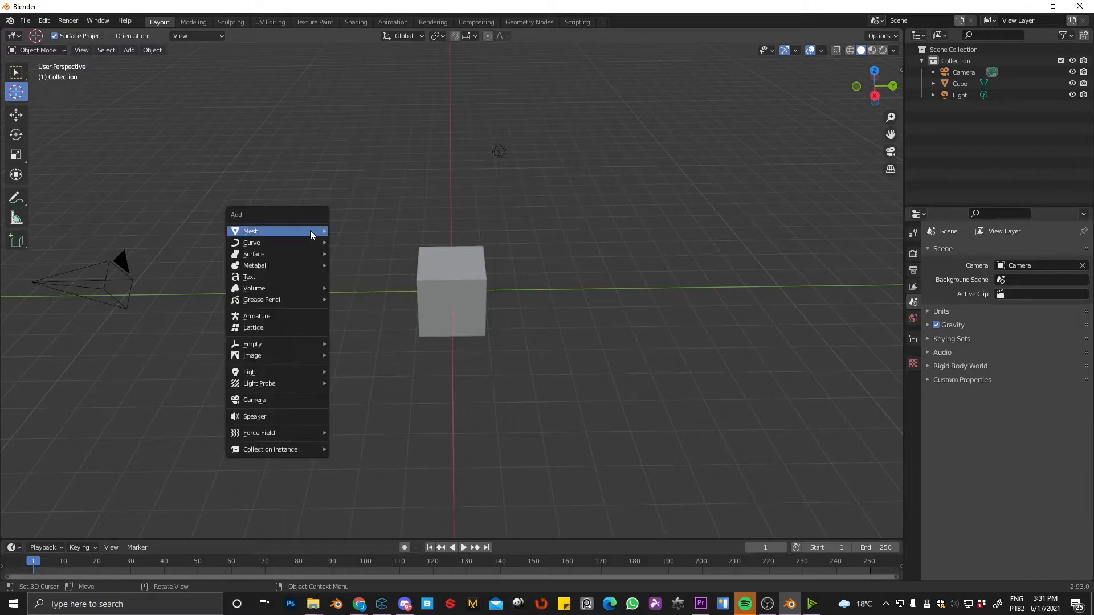
mouse_move(309, 230)
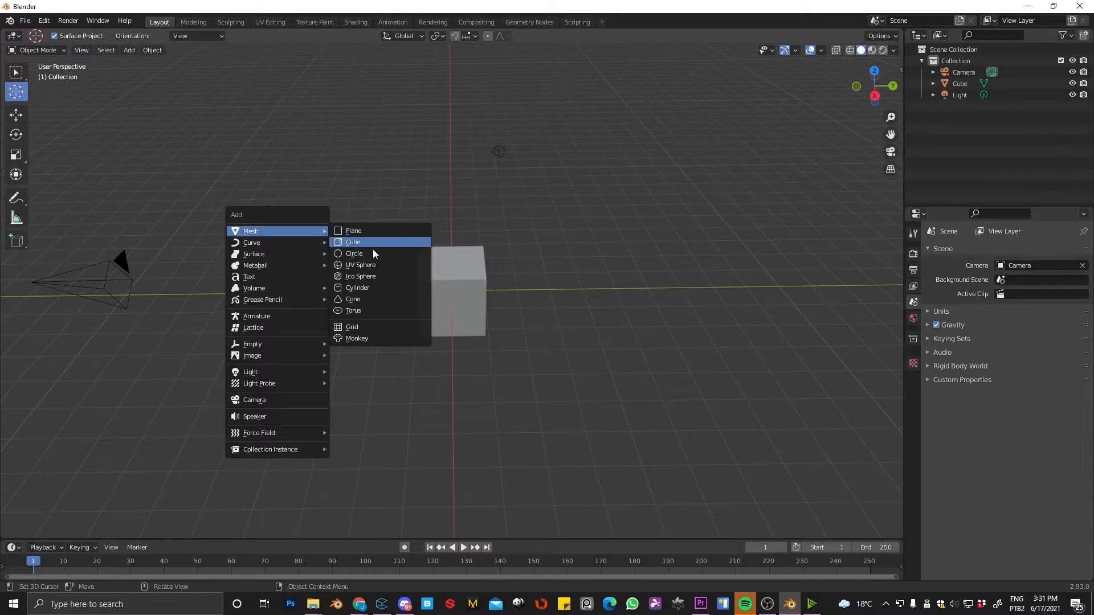
left_click(366, 290)
middle_click_drag(302, 228, 227, 200)
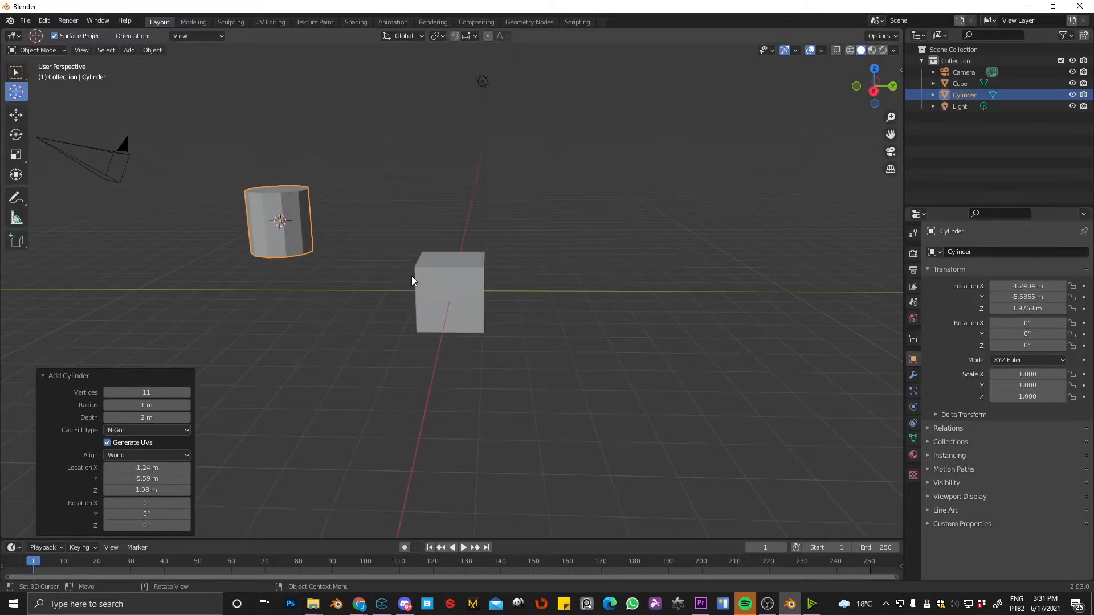
- Place the 3D cursor on the cube's surface and on the cylinder's surface to try out surface projection
middle_click_drag(428, 272, 377, 242)
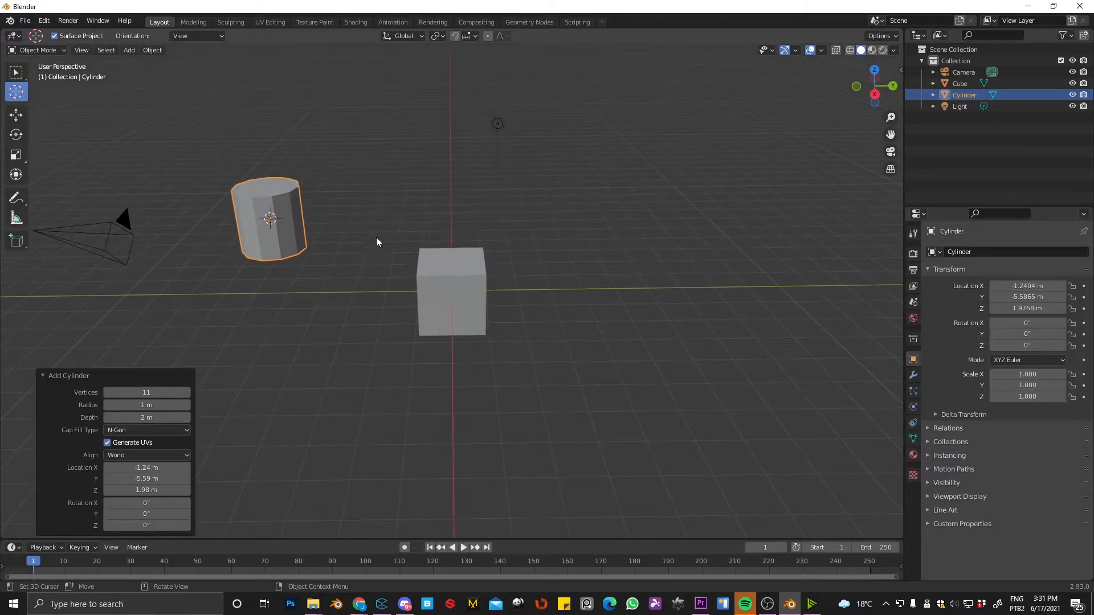
left_click(444, 265)
left_click(263, 192)
middle_click_drag(288, 203, 481, 269)
- Place the 3D cursor on the top face of the original cube and add a new cube mesh there
left_click(459, 262)
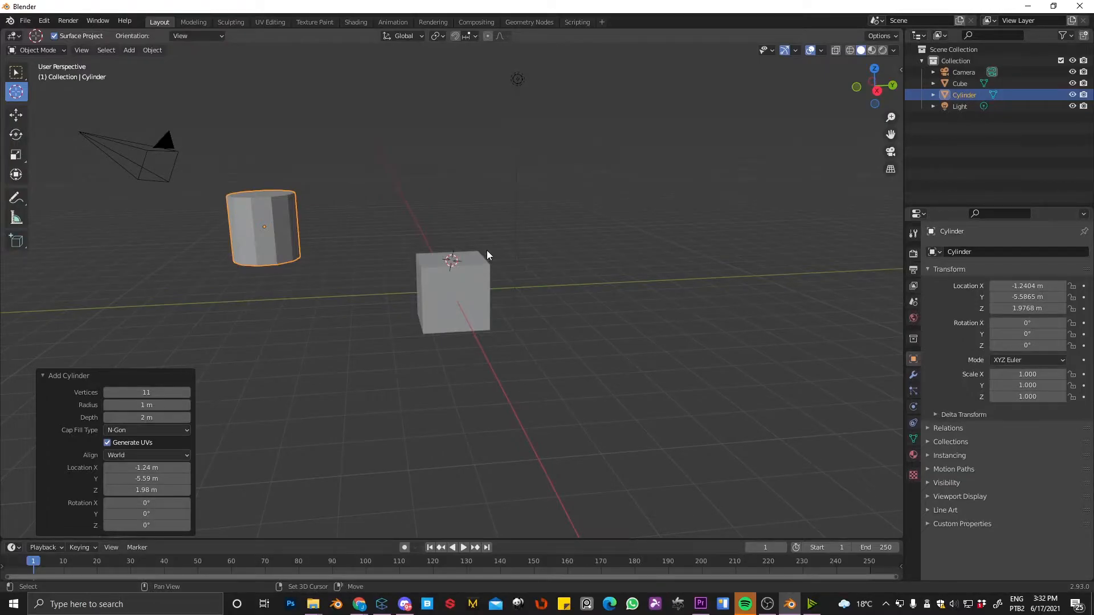
key("shift+a")
mouse_move(484, 250)
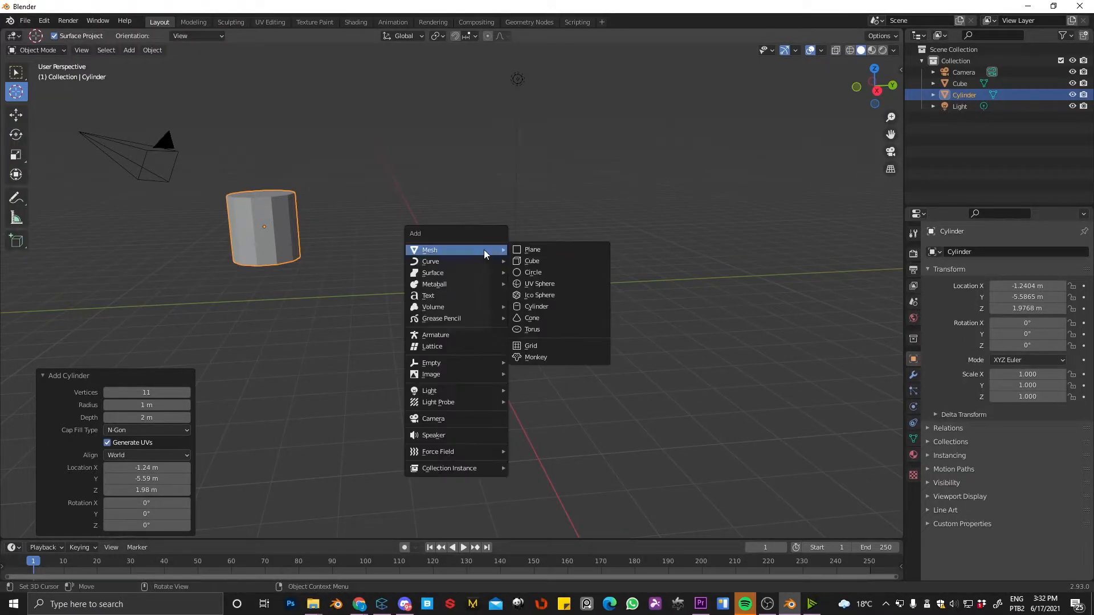
left_click(557, 259)
scroll(459, 267, "up", 4)
middle_click_drag(461, 221, 444, 239)
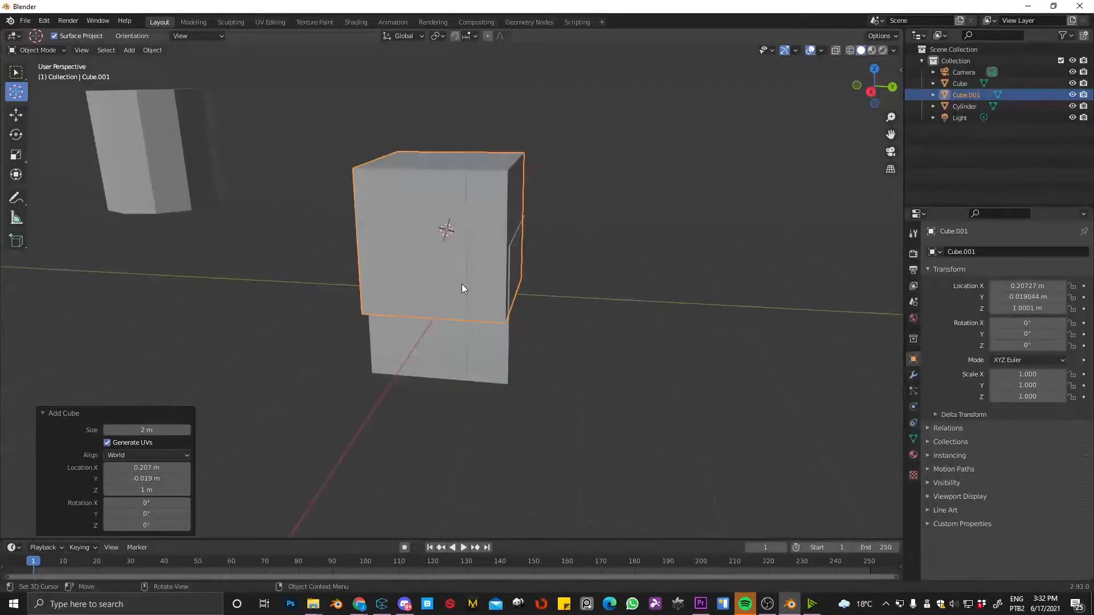
- With Surface Project turned off, place the 3D cursor near the cylinder on the side facing the cubes, and turn the option back on
left_click(914, 234)
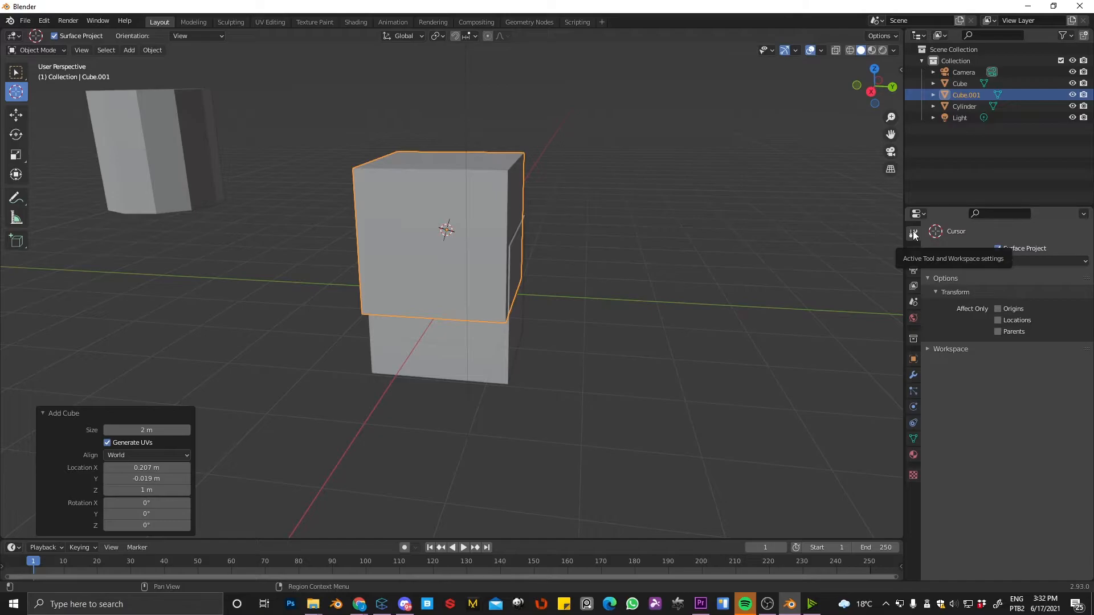
left_click(998, 249)
middle_click_drag(507, 246, 466, 204)
middle_click_drag(270, 157, 280, 165)
left_click(234, 136)
middle_click_drag(234, 137, 363, 196)
left_click(353, 185)
middle_click_drag(449, 200, 293, 202)
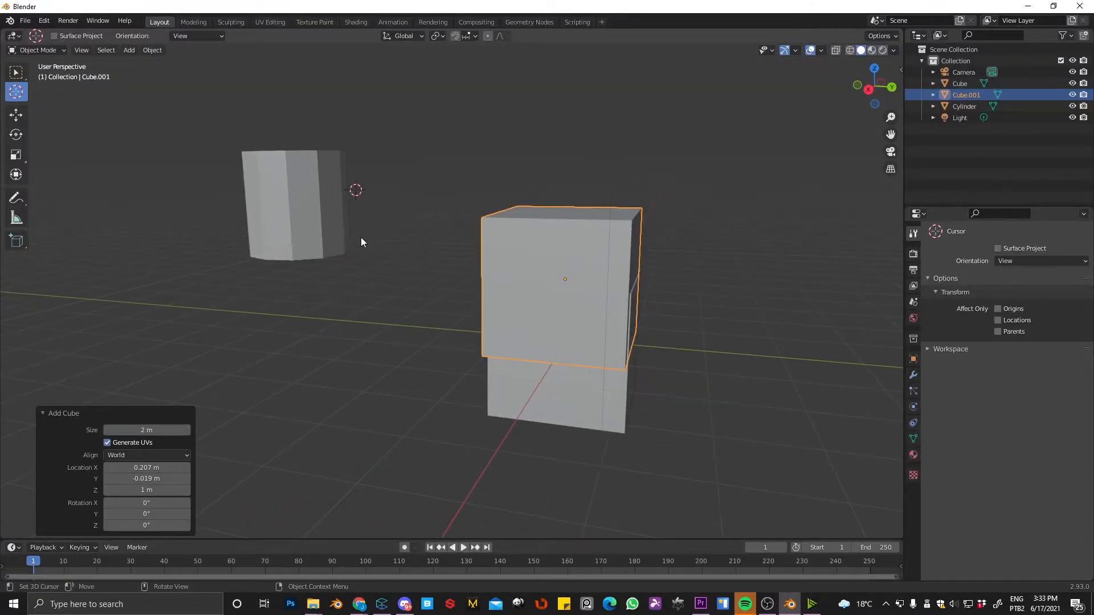
middle_click_drag(391, 251, 450, 276)
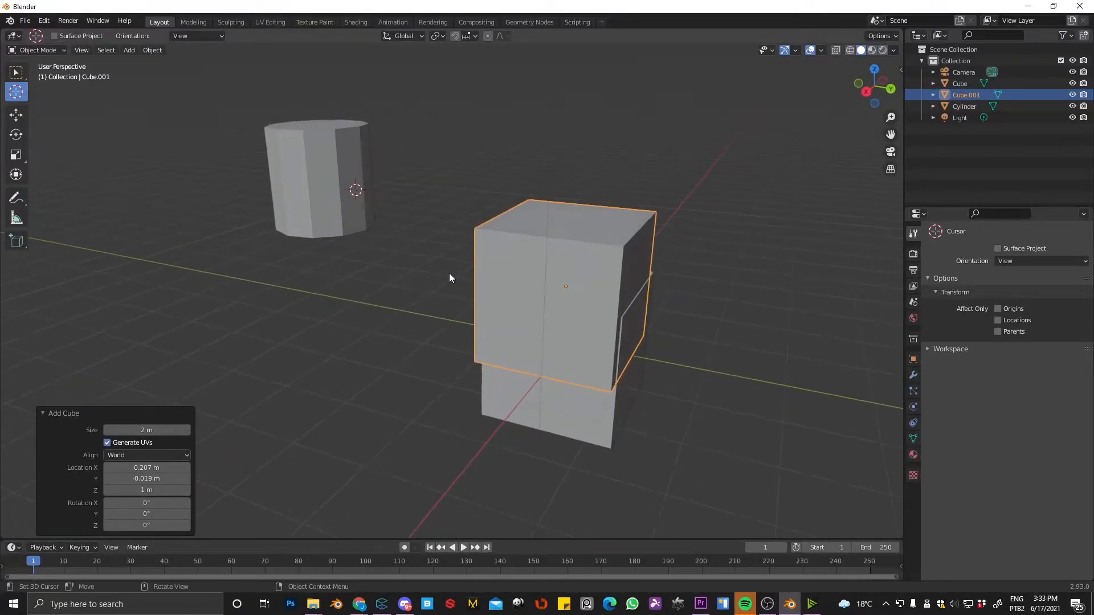
left_click(996, 248)
middle_click_drag(327, 117, 349, 206)
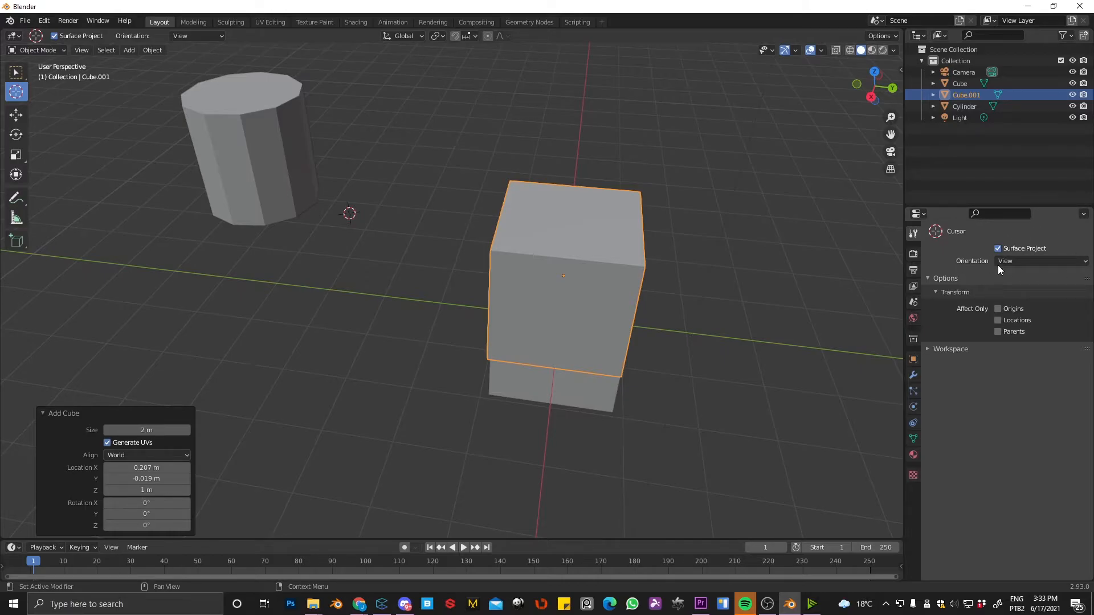
- Delete the cylinder and both cubes, leaving only the camera and light in the scene
left_click(14, 118)
scroll(433, 273, "down", 3)
left_click_drag(267, 147, 394, 246)
key("Delete")
left_click(498, 258)
key("Delete")
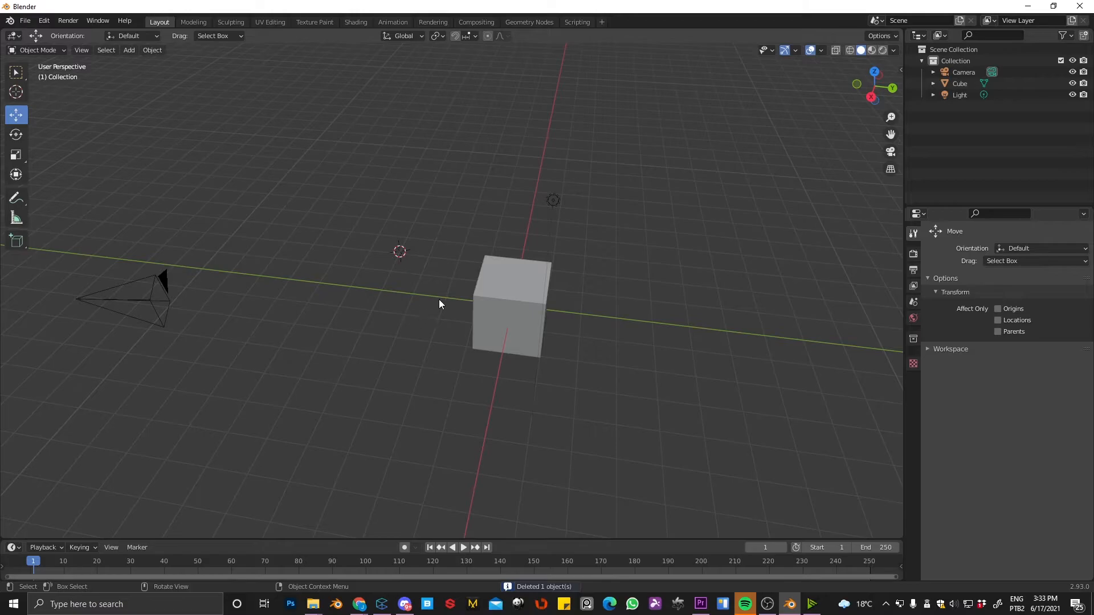
middle_click_drag(508, 269, 471, 265)
left_click(495, 278)
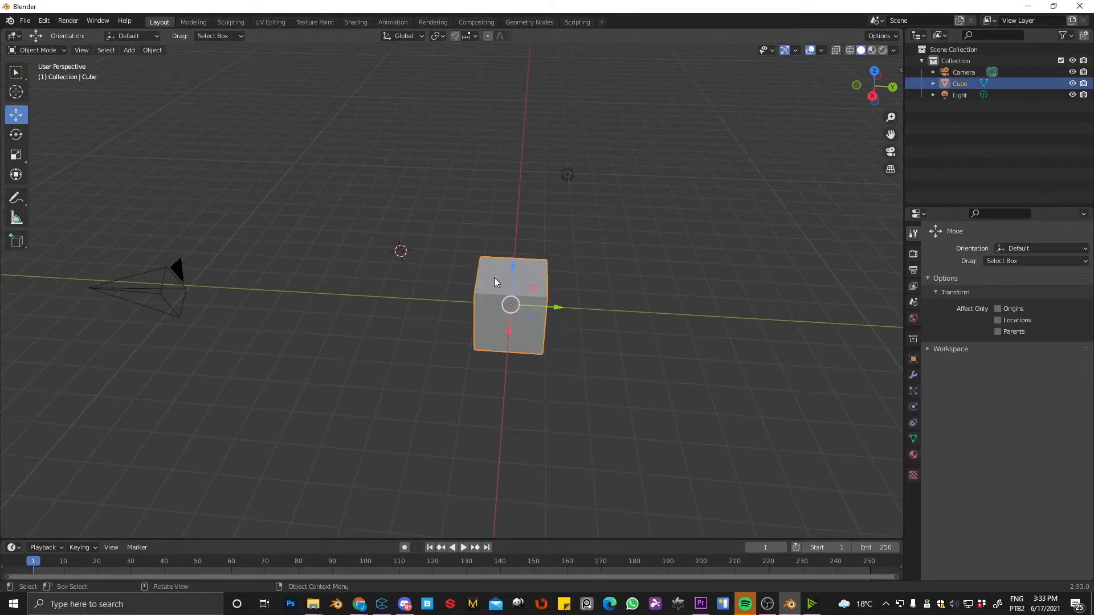
key("Delete")
- Add a cylinder mesh at the current 3D cursor position
key("shift+a")
mouse_move(480, 289)
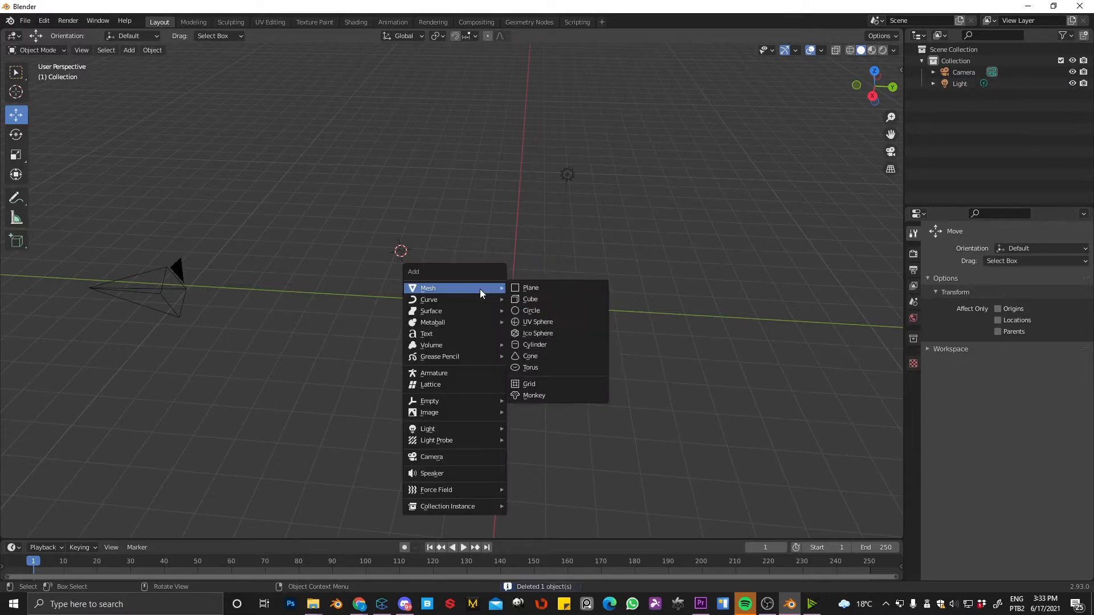
left_click(542, 344)
middle_click_drag(470, 310, 316, 318)
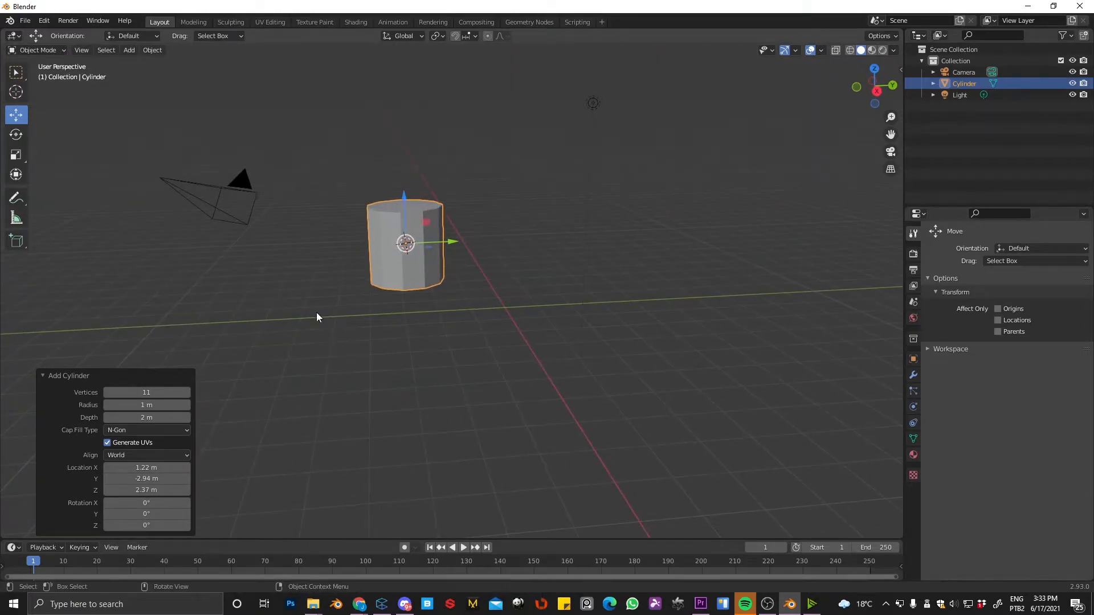
- Raise the new cylinder's vertex count for a smoother side and increase its radius in the Add Cylinder settings
left_click(60, 375)
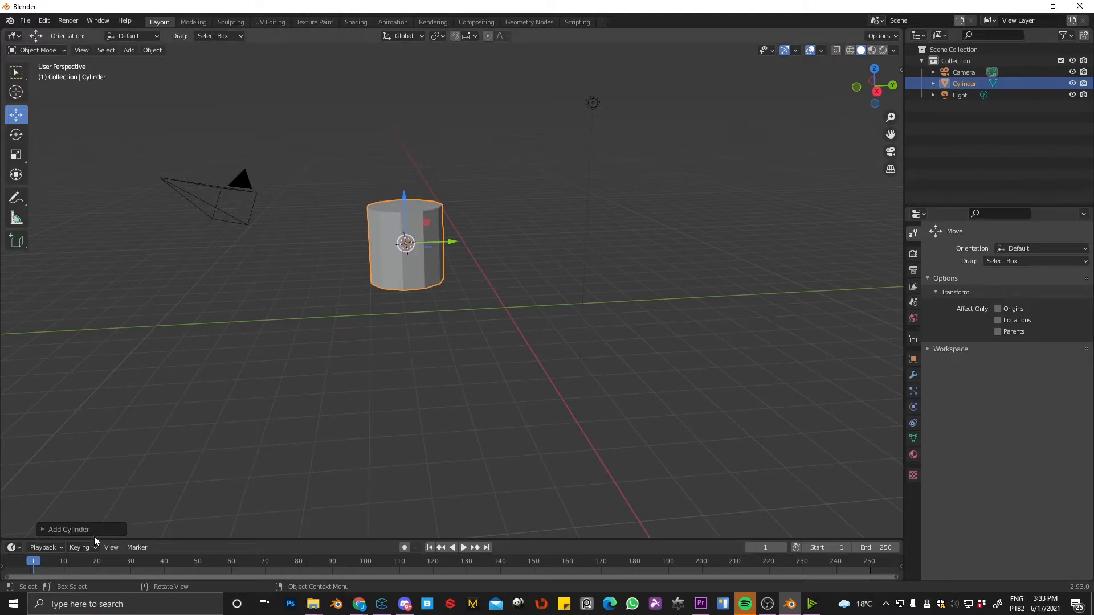
left_click(49, 529)
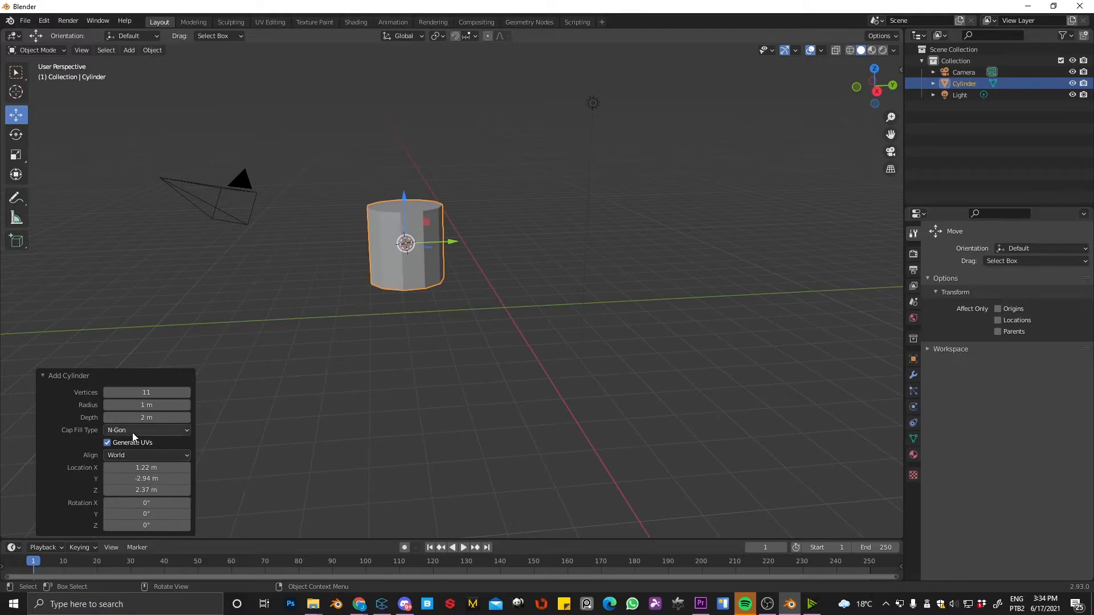
mouse_move(147, 392)
left_mouse_down()
mouse_move(178, 389)
mouse_move(145, 389)
mouse_move(136, 406)
mouse_move(174, 403)
left_mouse_up()
left_click_drag(152, 407, 273, 397)
- Move the cylinder about 5.3 m along Y, and add a UV sphere mesh at the 3D cursor
middle_click_drag(491, 305, 482, 278)
left_click_drag(456, 242, 654, 236)
key("shift+a")
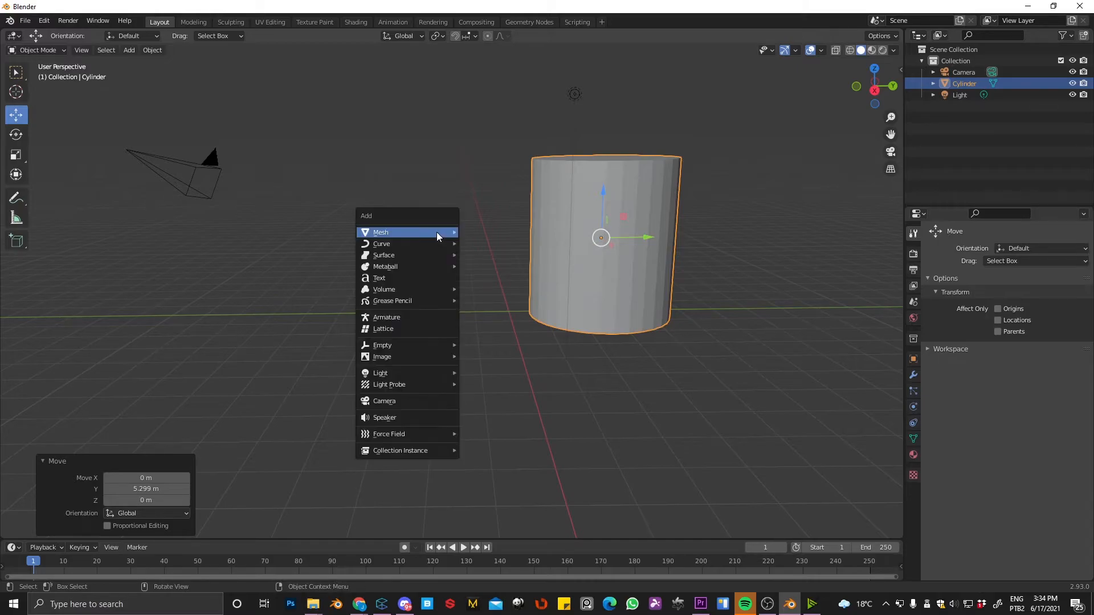
mouse_move(439, 232)
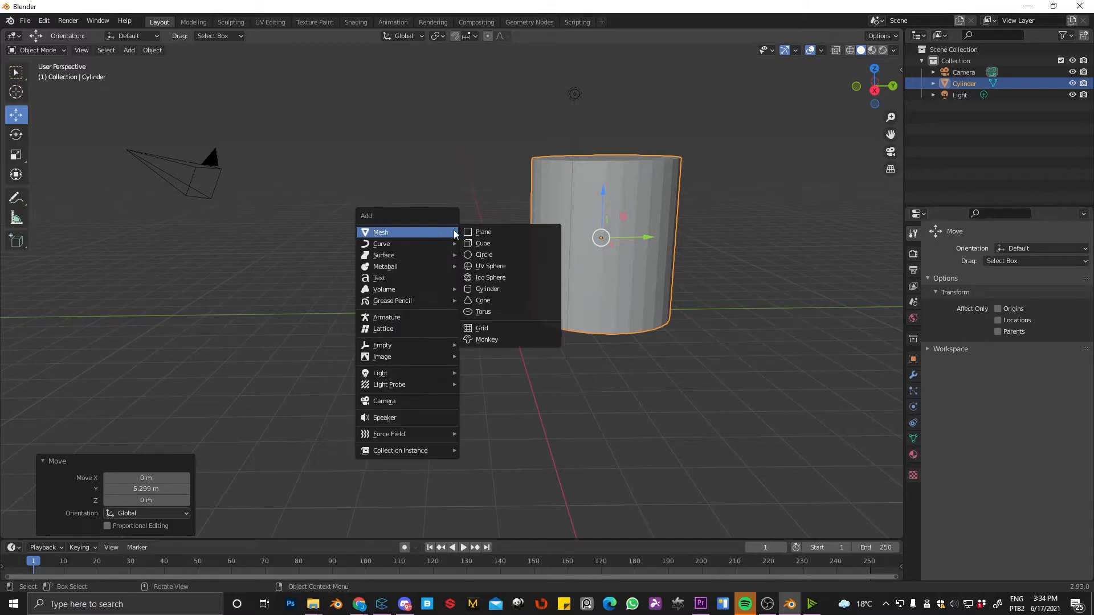
left_click(508, 266)
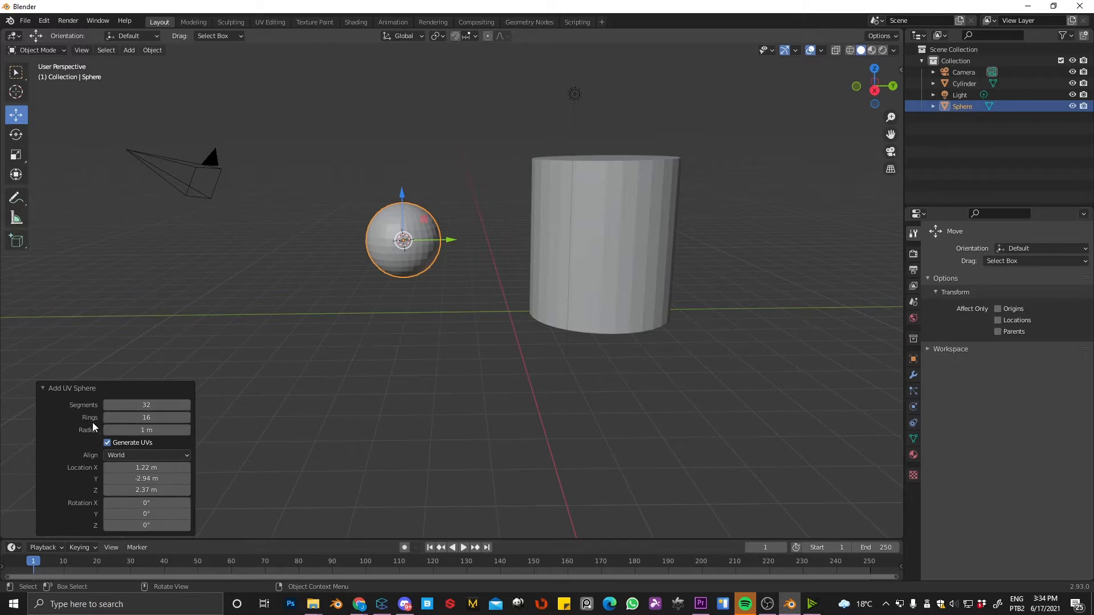
- Set the new UV sphere to 12 segments and 7 rings in its creation settings
left_click_drag(154, 404, 139, 410)
middle_click_drag(299, 333, 416, 296)
scroll(422, 273, "up", 5)
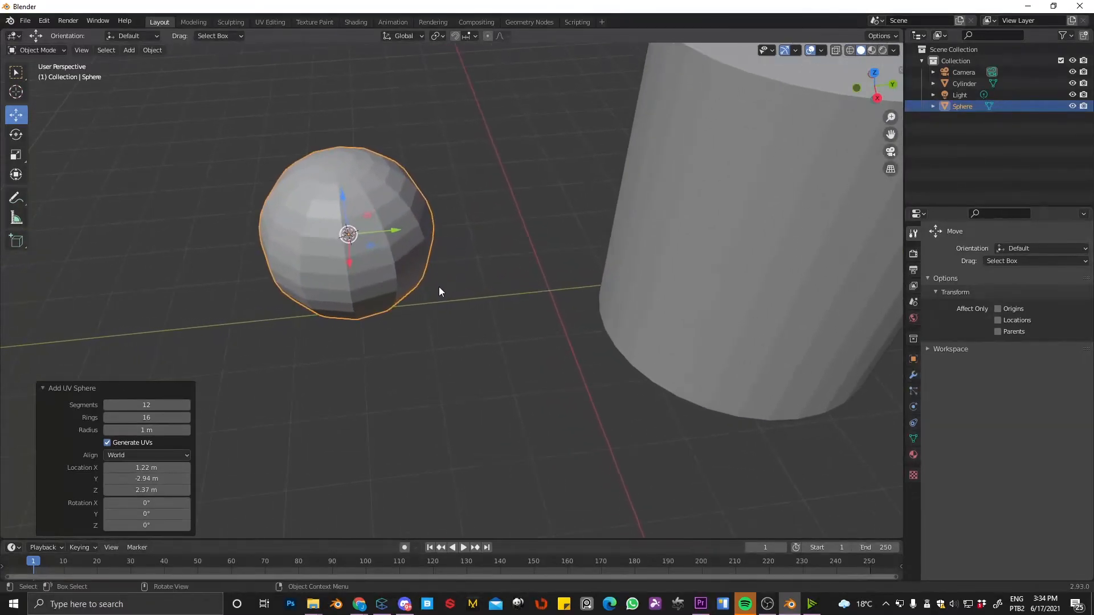
left_click_drag(152, 418, 137, 420)
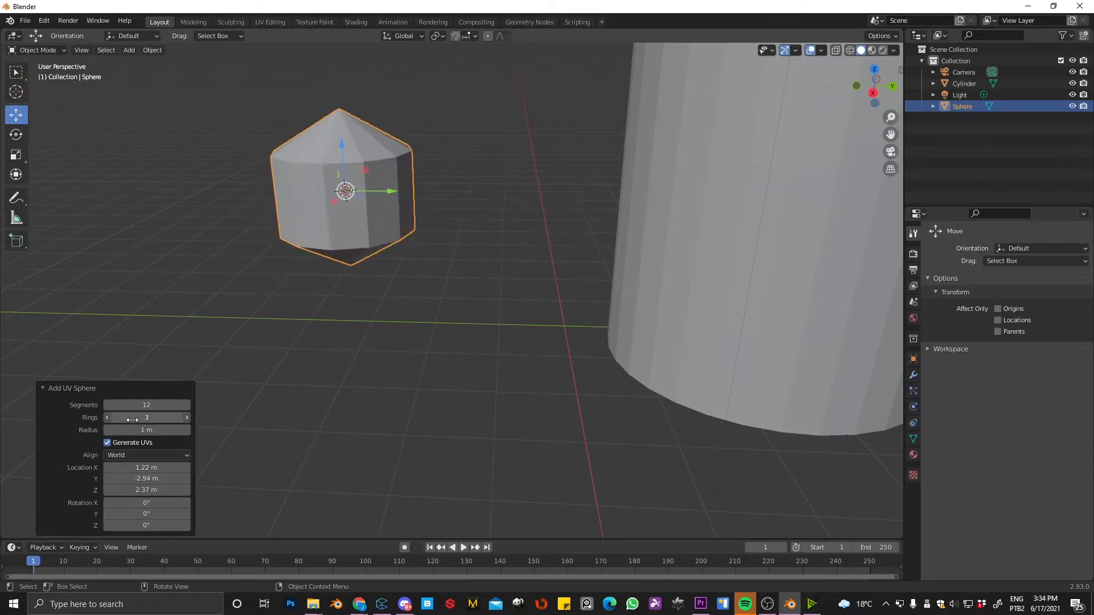
left_click(186, 419)
left_click(187, 419)
left_click(185, 418)
left_click(185, 418)
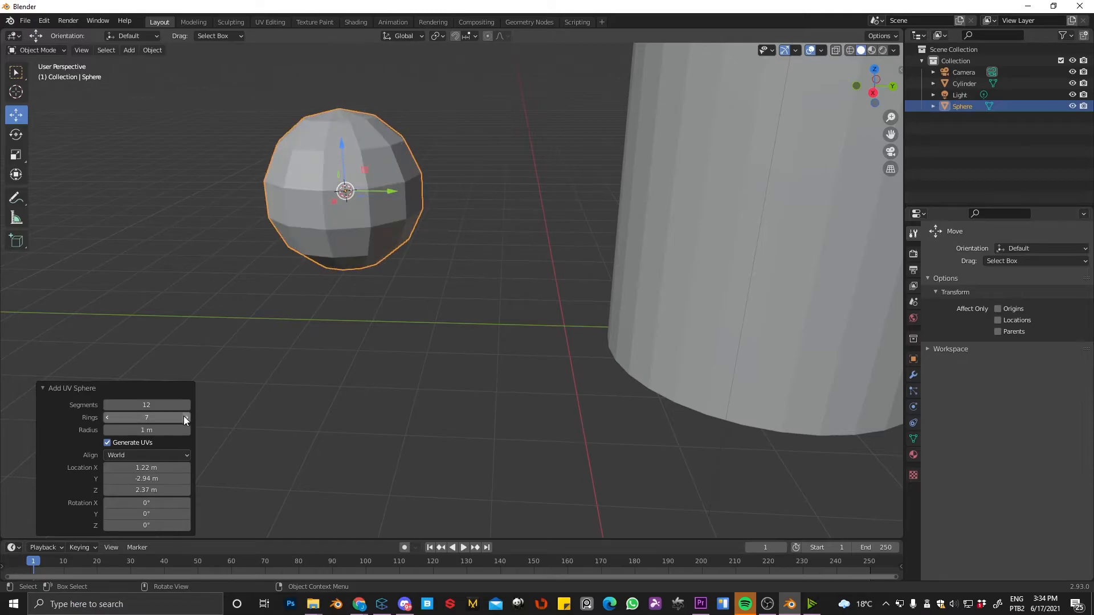
- Set both the segments and the rings of the UV sphere to 6
left_click(144, 405)
type("6")
key("Tab")
type("6")
key("Return")
- Set both the segments and the rings of the UV sphere to 3
middle_click_drag(399, 296, 468, 254)
left_click(162, 405)
type("3")
key("Tab")
type("3")
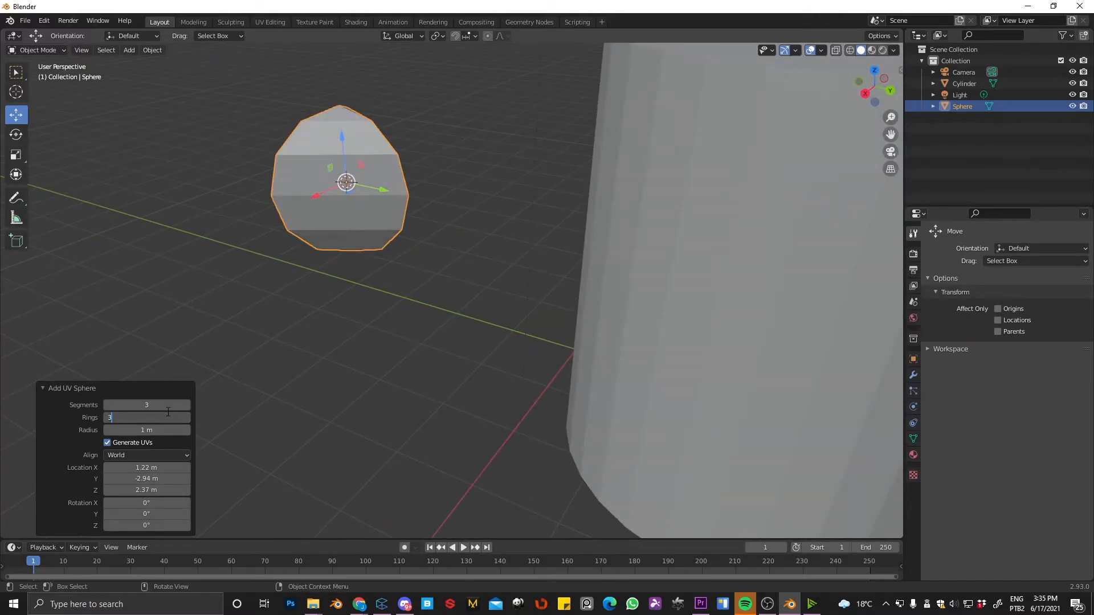
key("Return")
- Set the UV sphere's radius to 1.39 m
mouse_move(463, 258)
middle_mouse_down()
mouse_move(651, 235)
mouse_move(756, 285)
mouse_move(596, 252)
mouse_move(468, 251)
middle_mouse_up()
left_click(147, 430)
type("1.39")
key("Return")
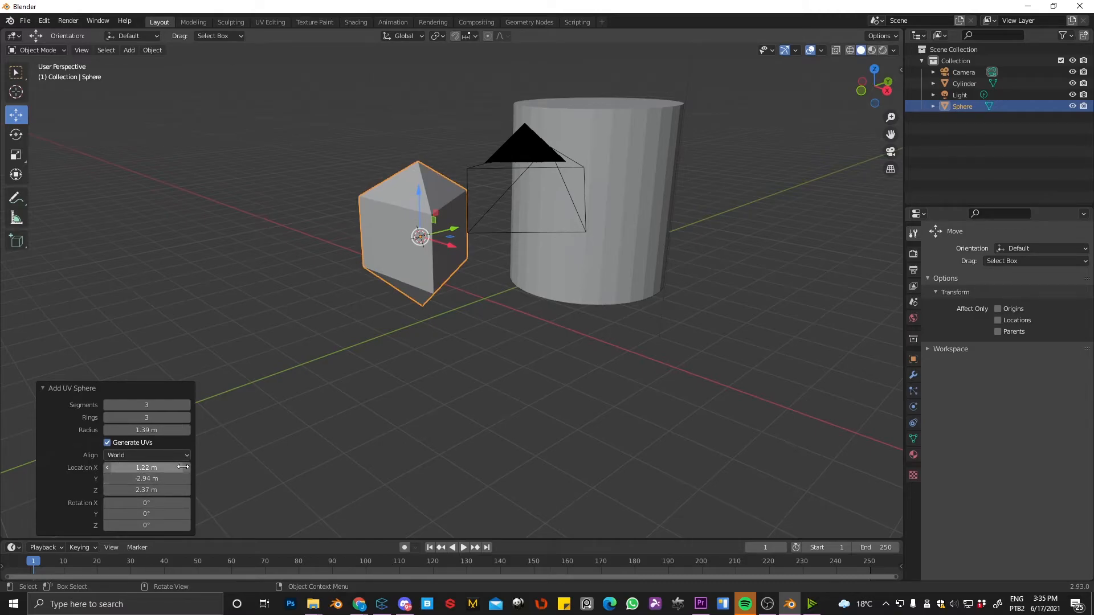
- Change the UV sphere's creation location to X 0.156 m, Y -2.3 m and Z 4.36 m
middle_click_drag(359, 363, 183, 429)
left_click_drag(139, 468, 49, 449)
left_click_drag(126, 479, 264, 465)
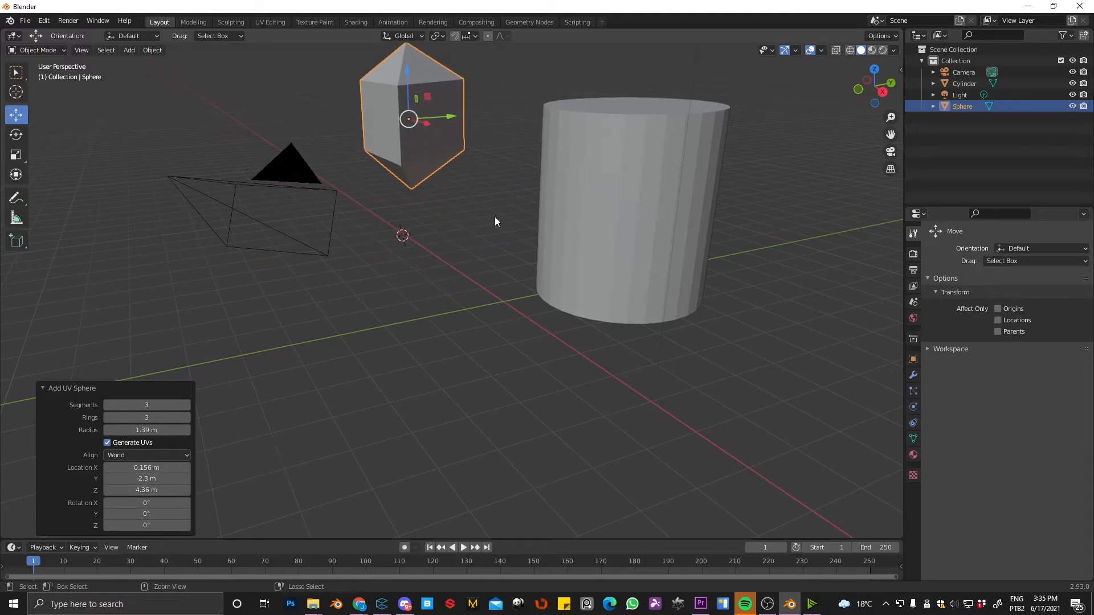
- Select the cylinder, reselect the sphere, recall its Add UV Sphere settings and raise the segment count to round its sides
scroll(504, 222, "down", 3)
middle_click_drag(445, 254, 446, 379)
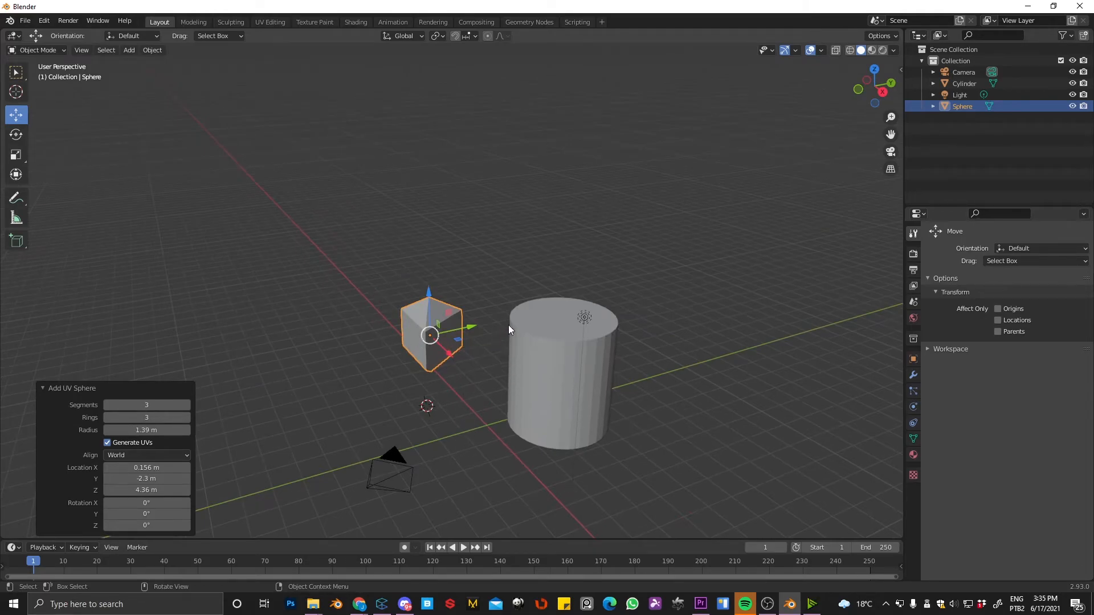
left_click(542, 326)
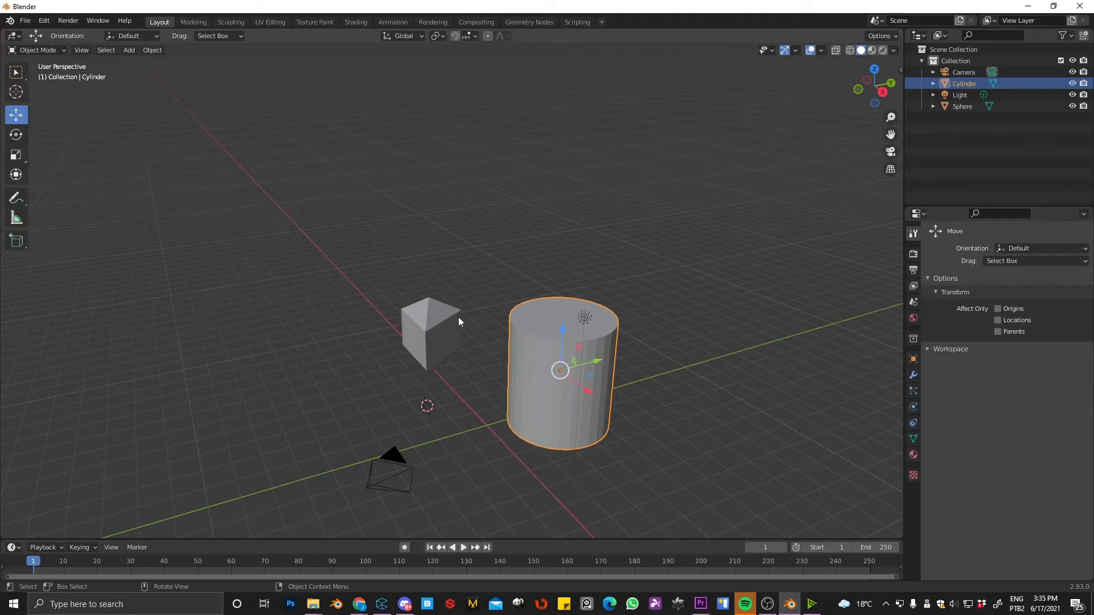
left_click(437, 322)
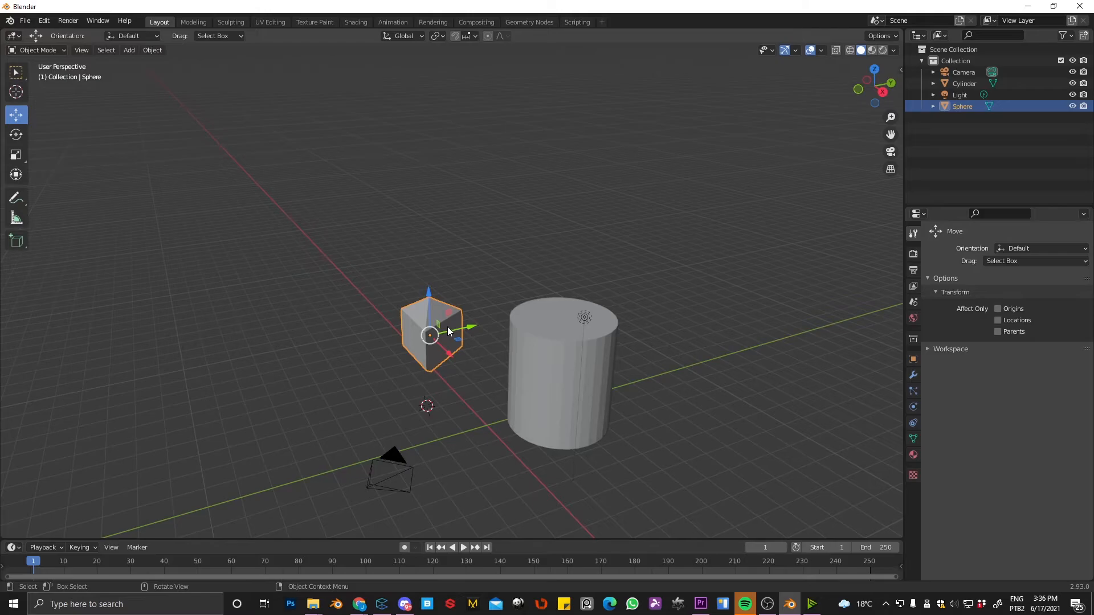
key("F9")
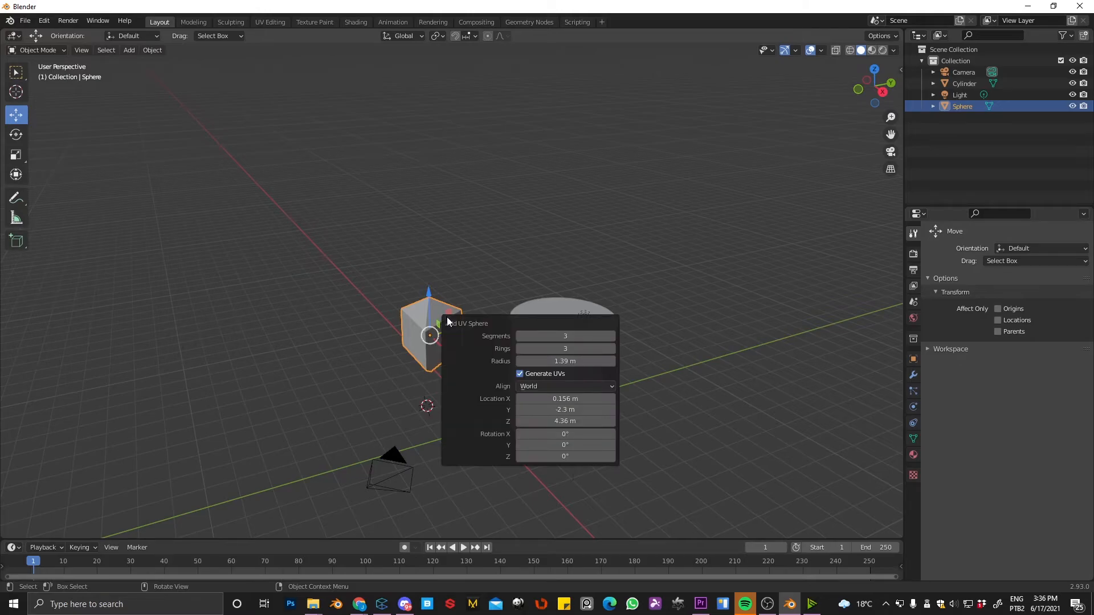
mouse_move(566, 335)
left_mouse_down()
mouse_move(583, 335)
mouse_move(587, 348)
mouse_move(566, 348)
mouse_move(568, 337)
mouse_move(574, 349)
mouse_move(551, 349)
mouse_move(567, 336)
left_mouse_up()
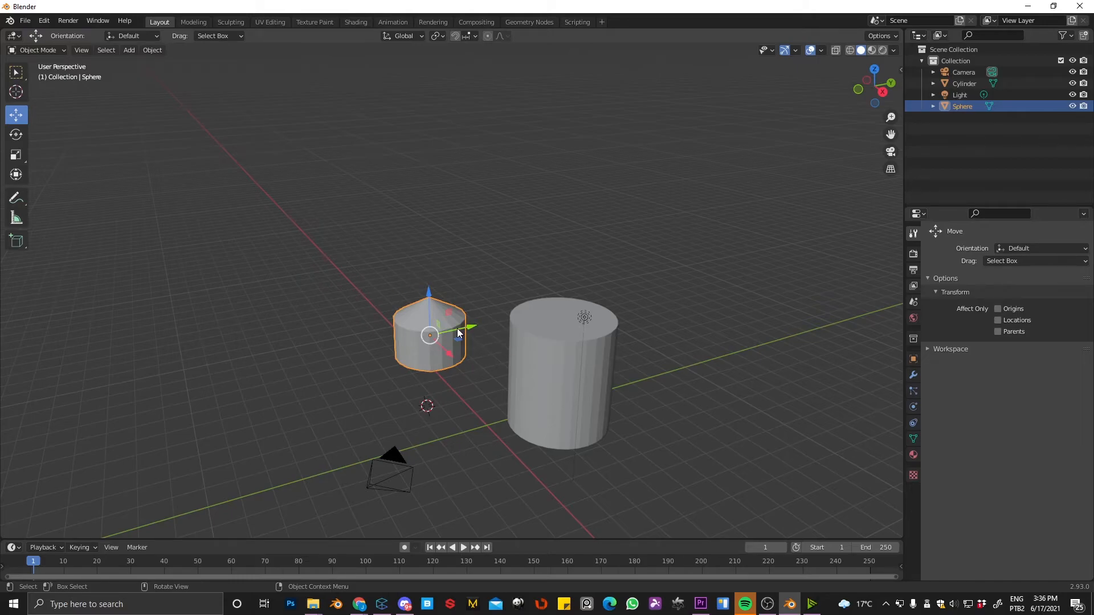
- Move the sphere about 1.9 m along Y, recall the last operation's settings, and move it back about 2.46 m along Y
left_click_drag(463, 327, 507, 316)
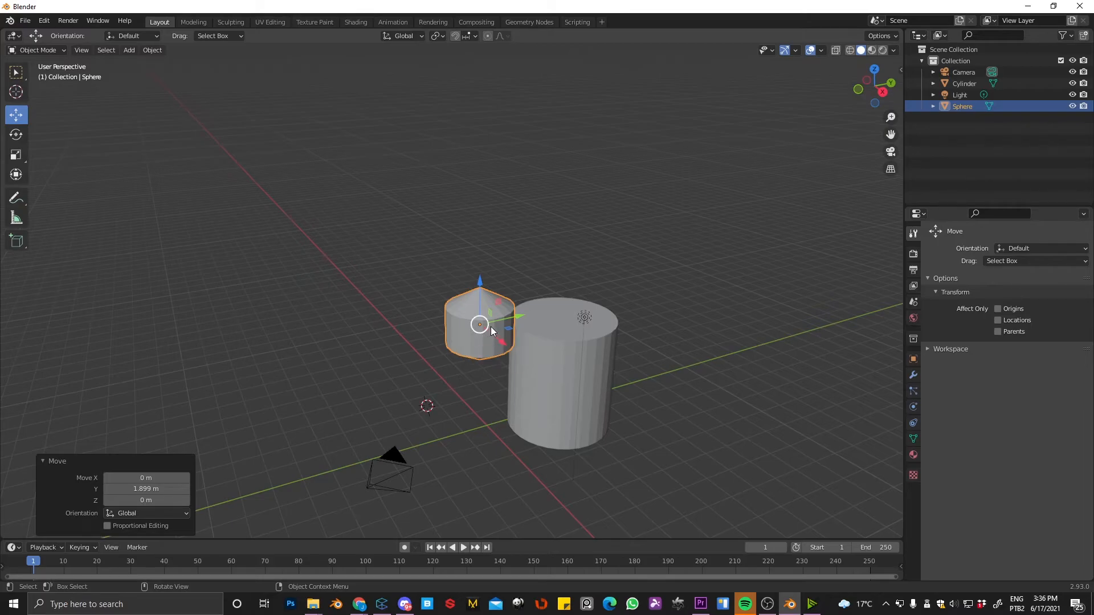
key("F9")
key("F9")
left_click_drag(511, 317, 450, 385)
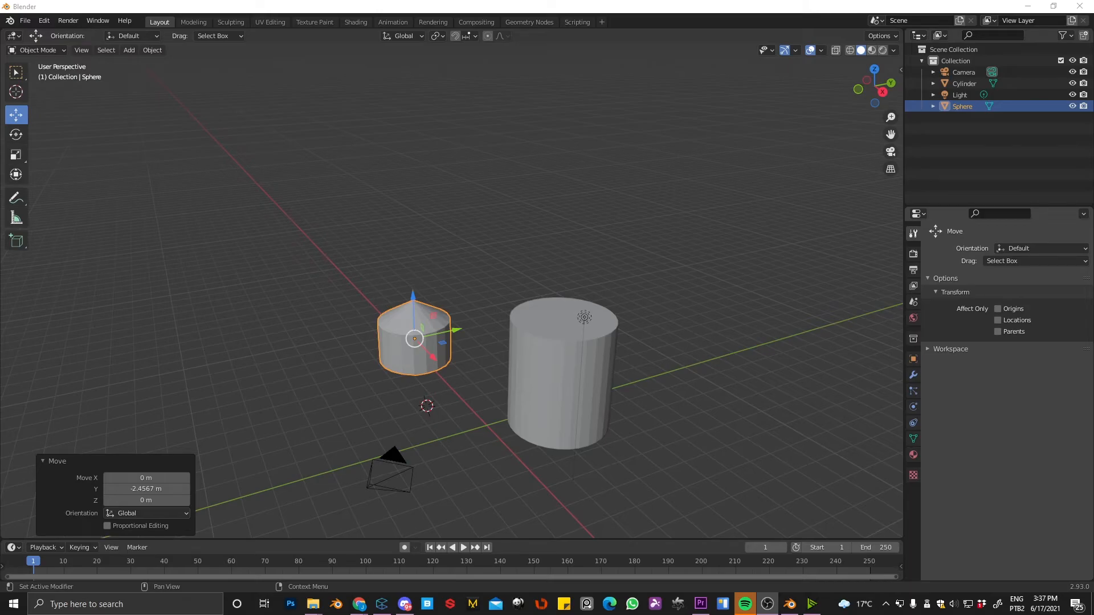
scroll(574, 347, "down", 2)
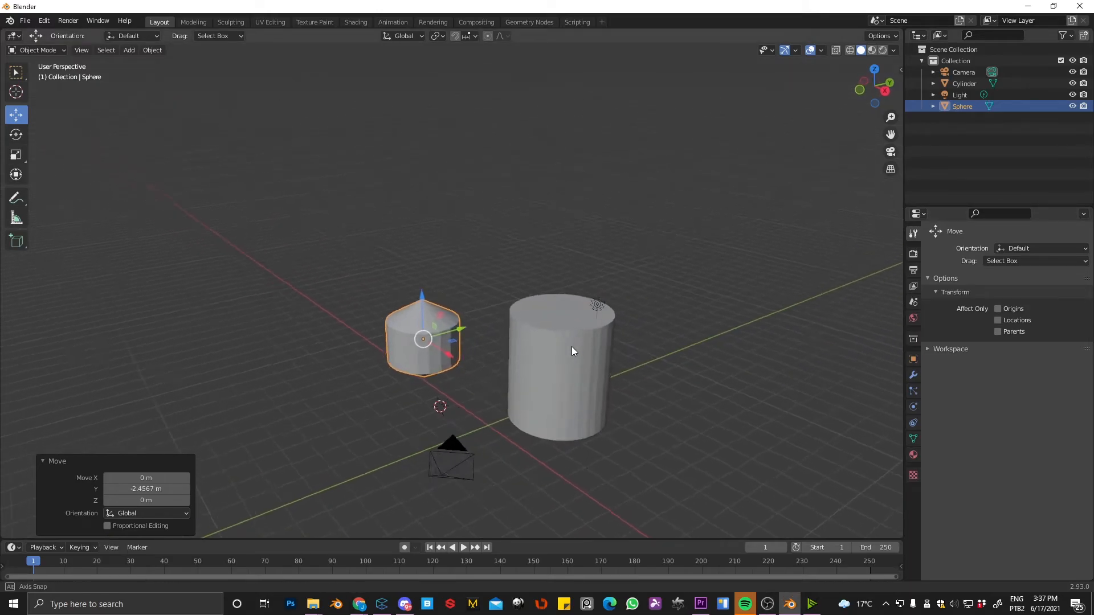
middle_click_drag(575, 348, 528, 327)
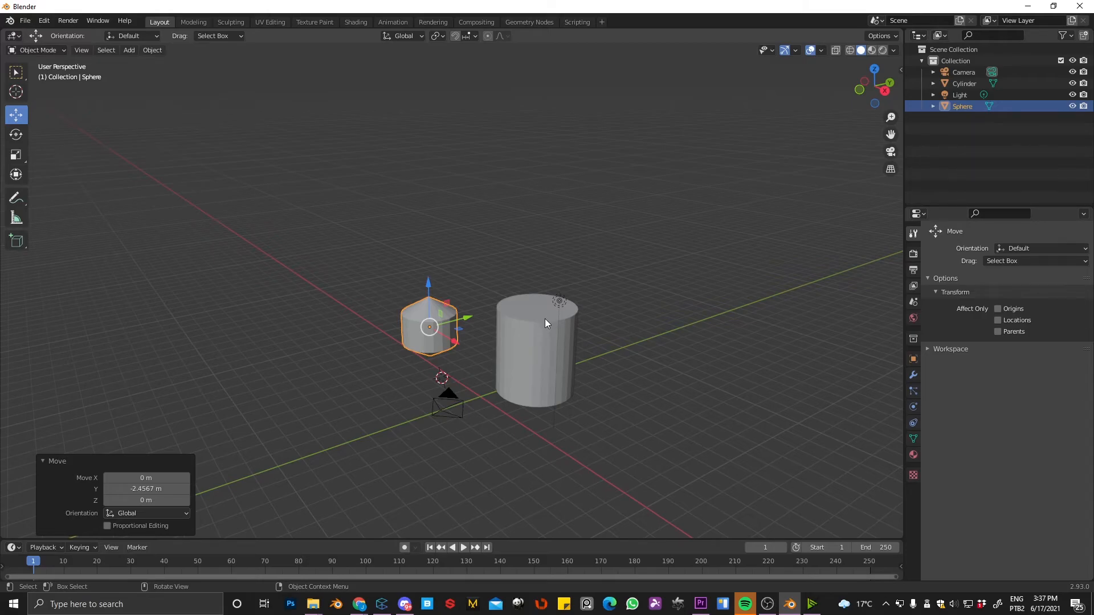
key("shift+a")
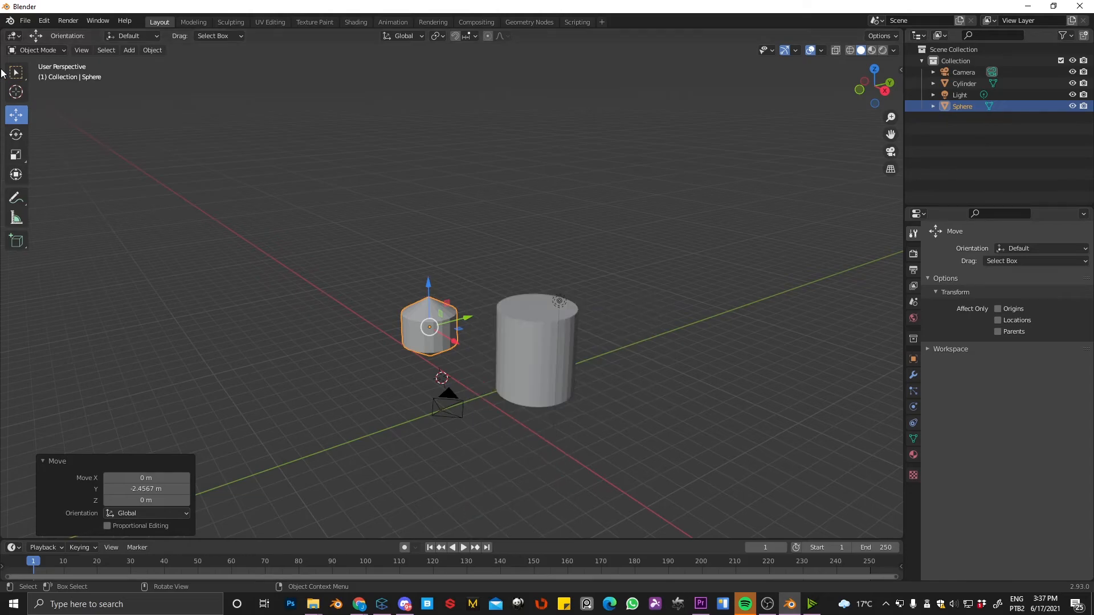
left_click(128, 50)
mouse_move(106, 51)
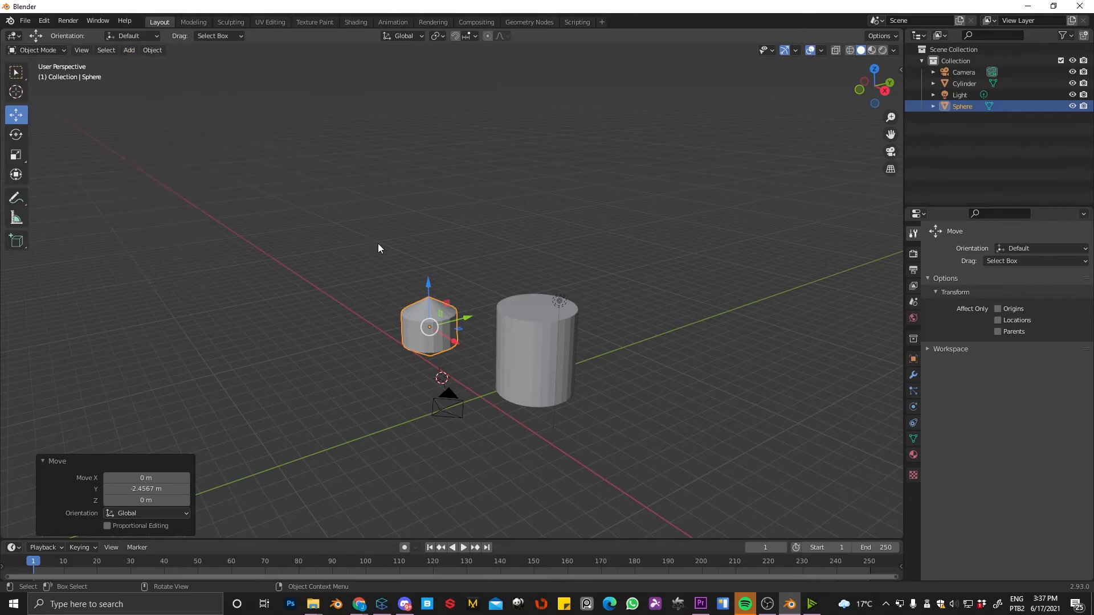
- Deselect everything, add a torus mesh at the 3D cursor, and move it about -4.27 m along Y
left_click(350, 273)
key("shift+a")
mouse_move(331, 263)
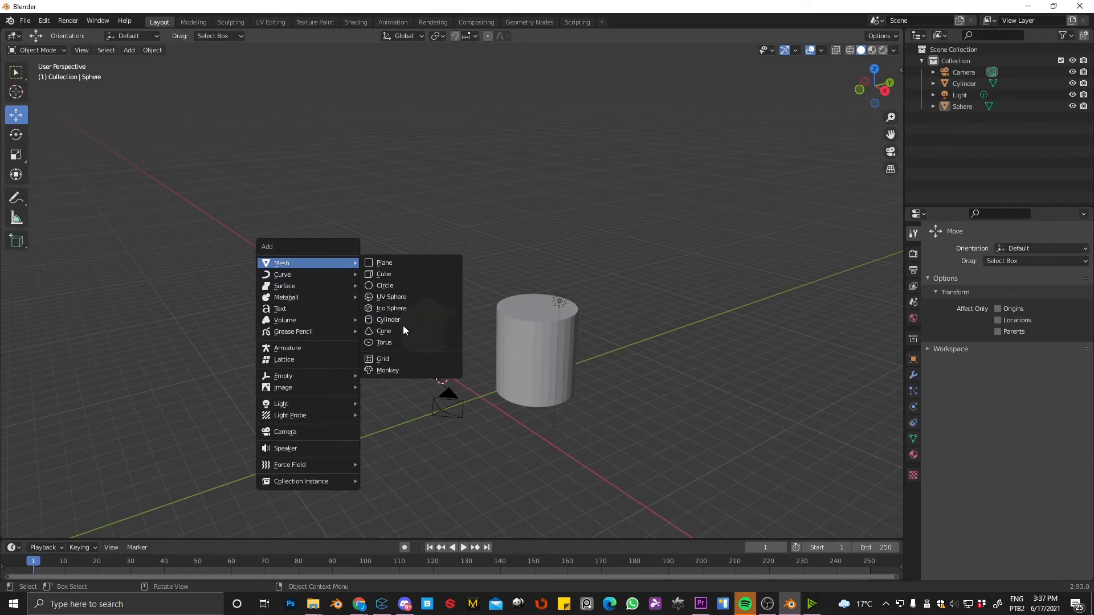
left_click(387, 345)
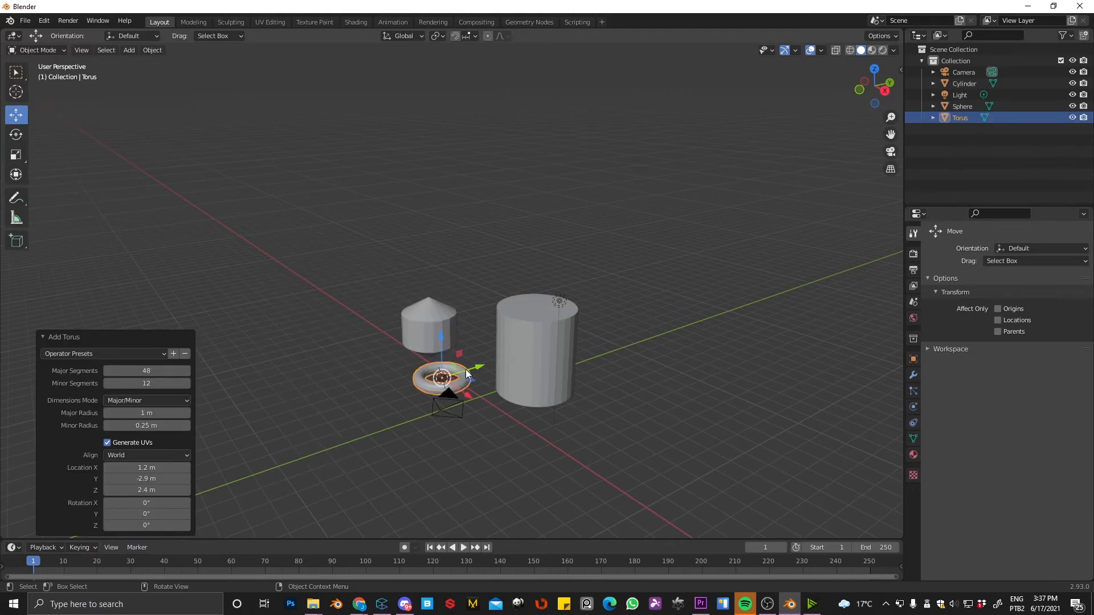
left_click_drag(473, 372, 361, 382)
- Add an ico sphere mesh at the 3D cursor and move it about -3.82 m along X
key("shift+a")
mouse_move(372, 361)
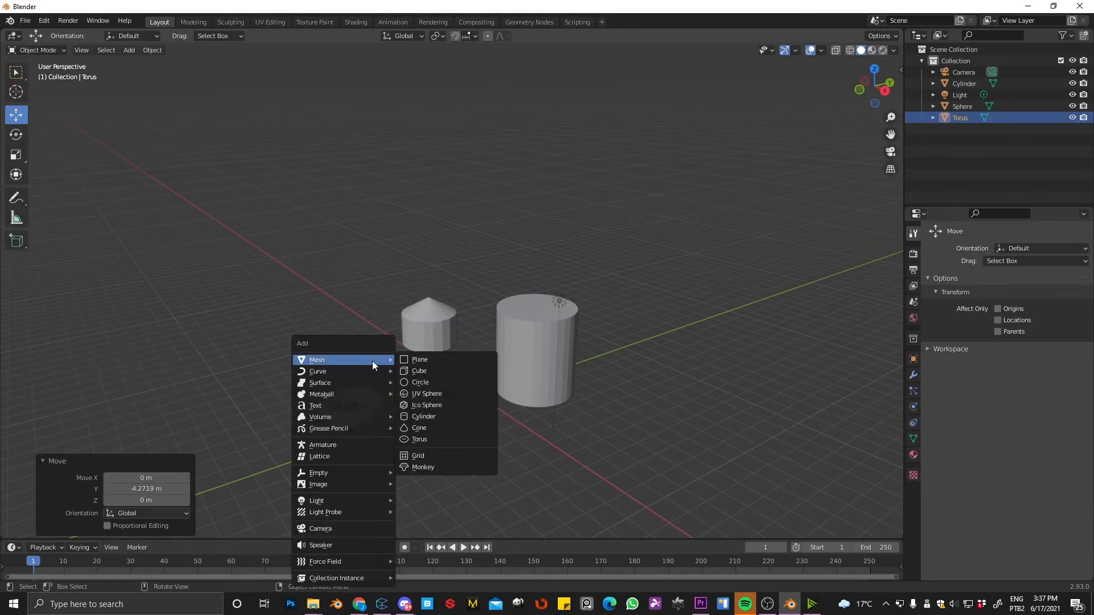
left_click(434, 406)
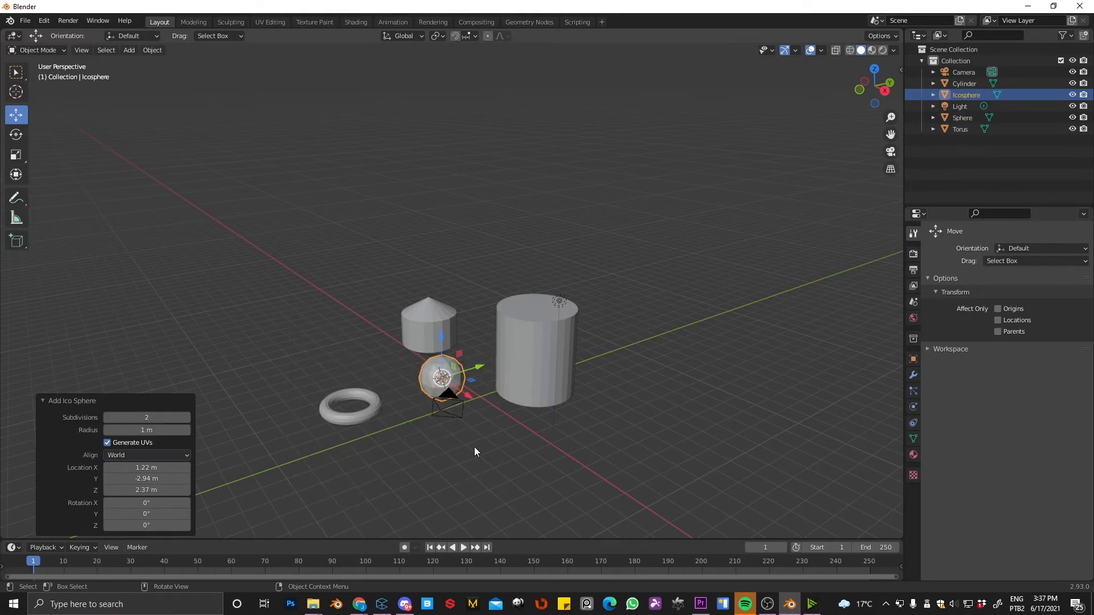
left_click_drag(473, 364, 418, 360)
- Add another UV sphere mesh at the 3D cursor and move it about -8.41 m along X
key("shift+a")
mouse_move(420, 359)
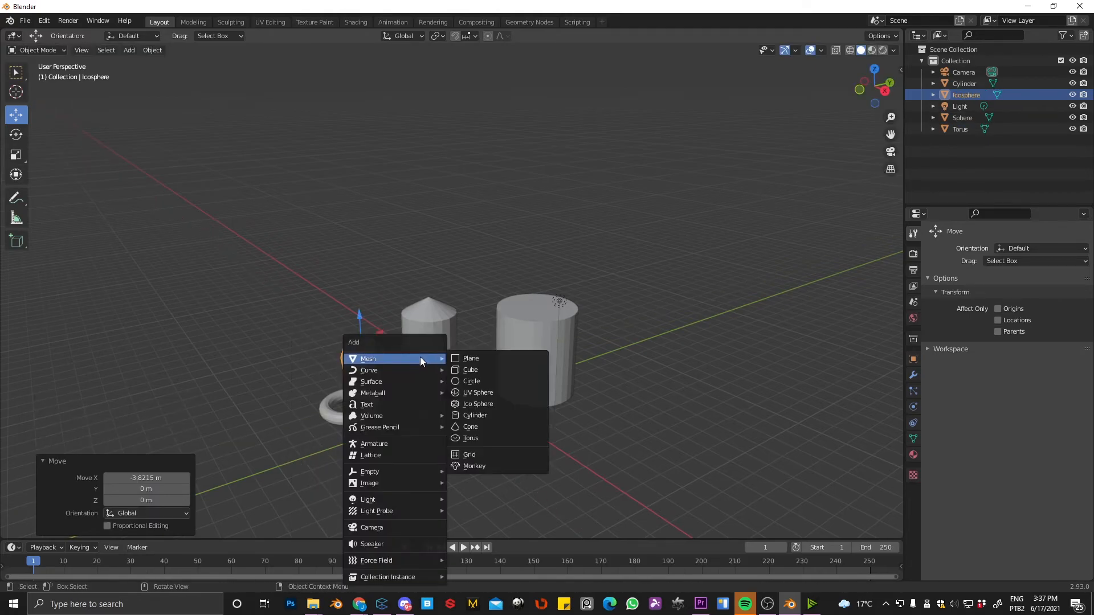
left_click(494, 395)
left_click_drag(467, 398, 381, 338)
- Add a circle mesh at the 3D cursor and move it about -11.4 m along X
key("shift+a")
mouse_move(419, 359)
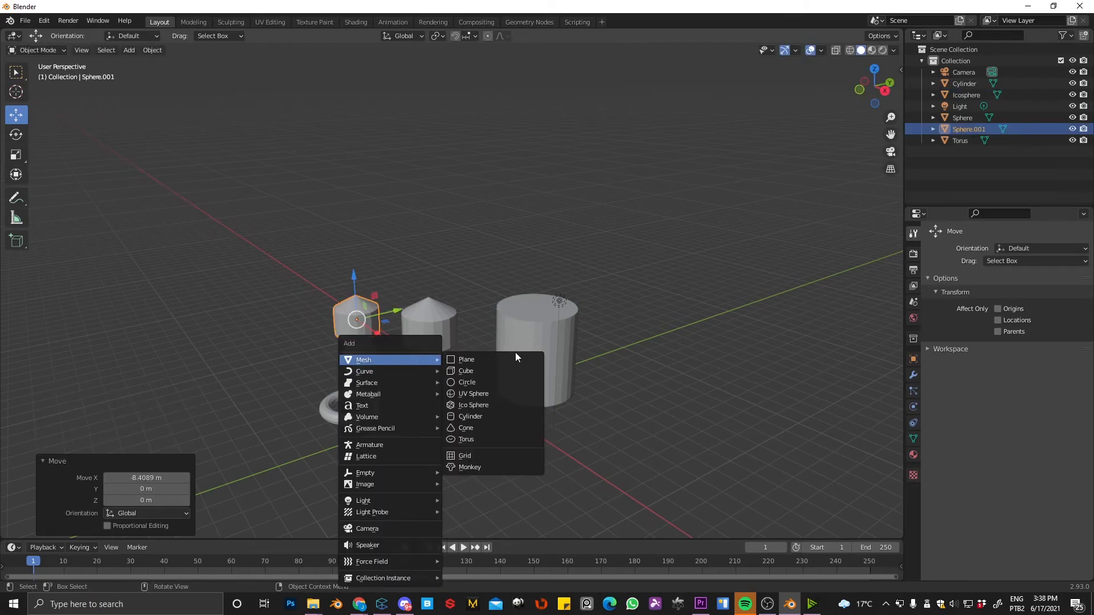
left_click(496, 380)
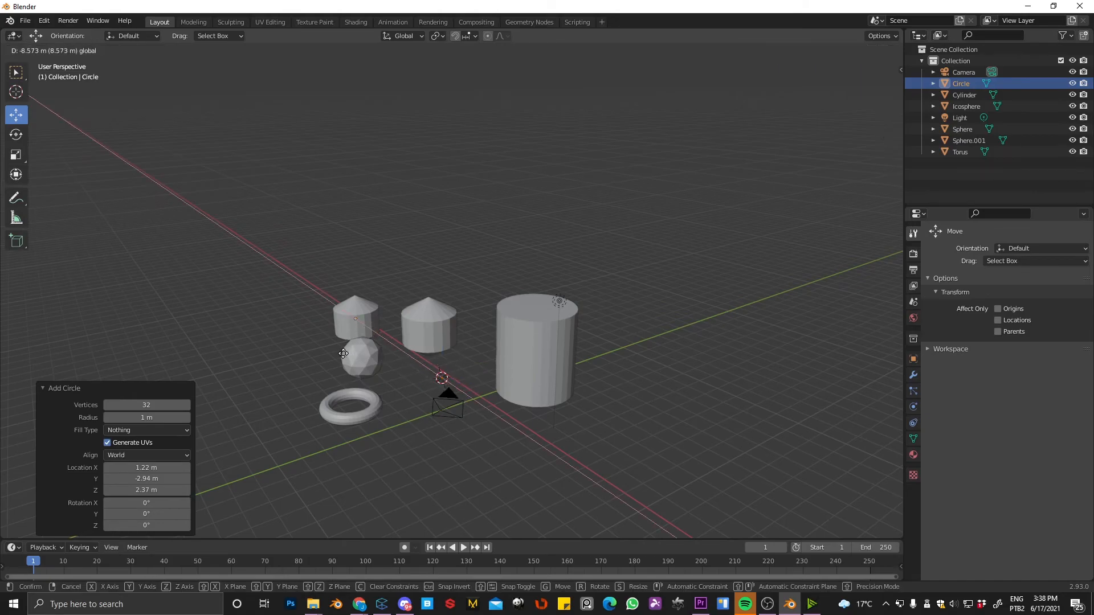
left_click_drag(463, 394, 356, 321)
- Add a Bezier curve at the 3D cursor and move it about -7.83 m along Y, beyond the torus
key("shift+a")
mouse_move(397, 366)
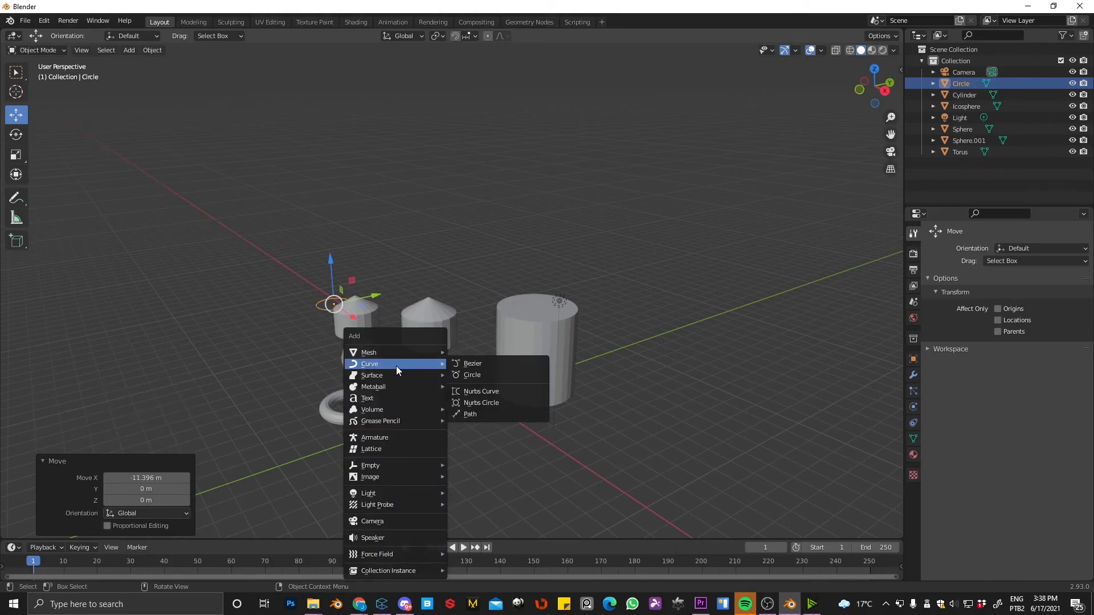
left_click(484, 361)
key("g")
key("y")
left_click(283, 416)
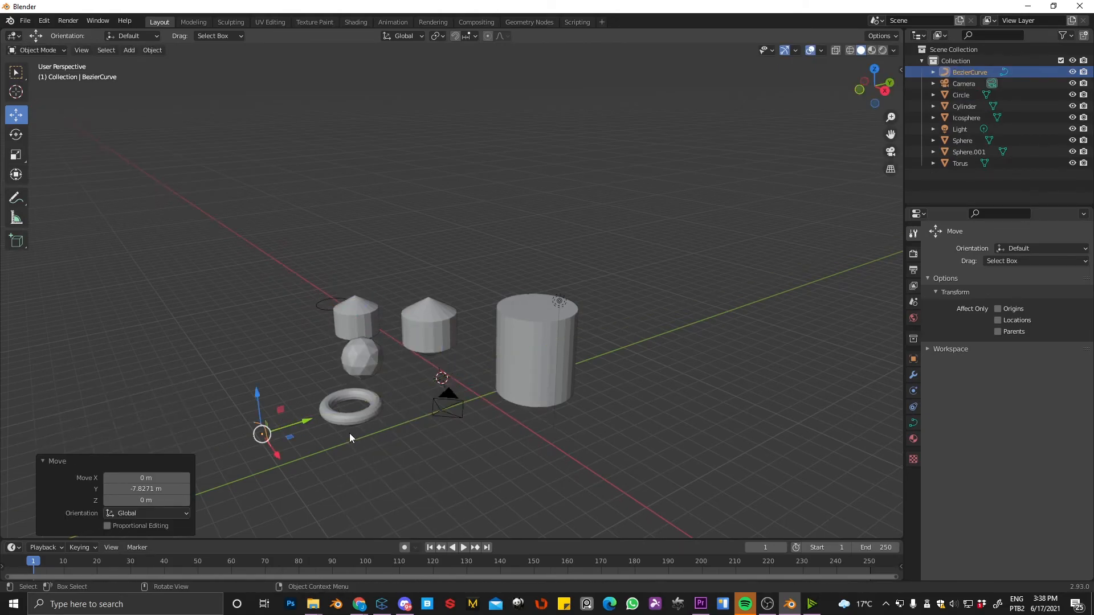
- Add a text object at the 3D cursor and move it about 8.96 m along Y, past the large cylinder
middle_click_drag(350, 436, 444, 317)
key("shift+a")
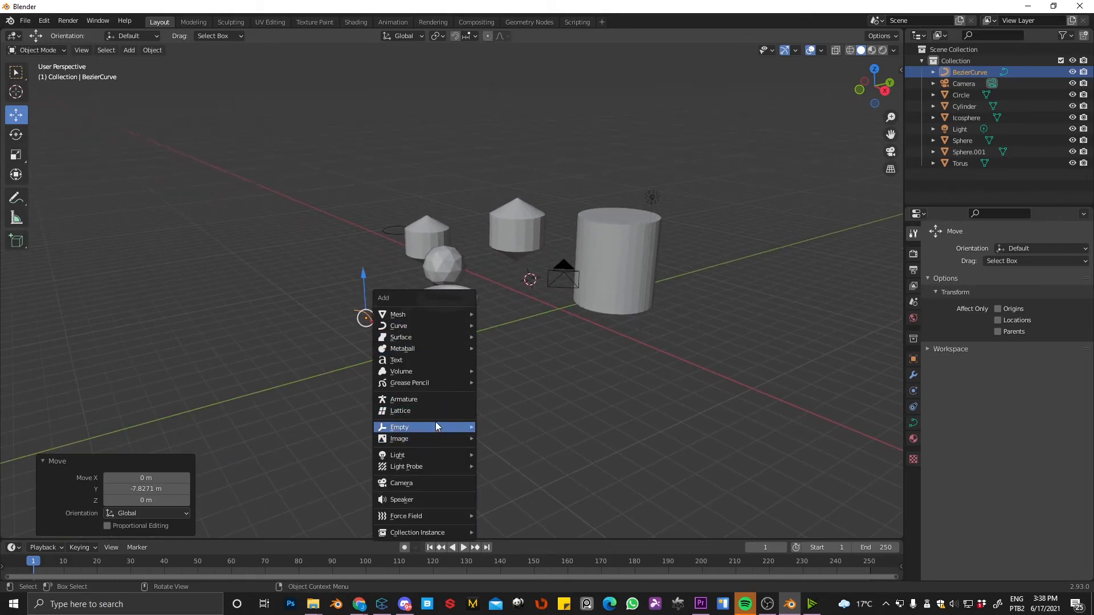
left_click(419, 360)
middle_click_drag(469, 341, 495, 324)
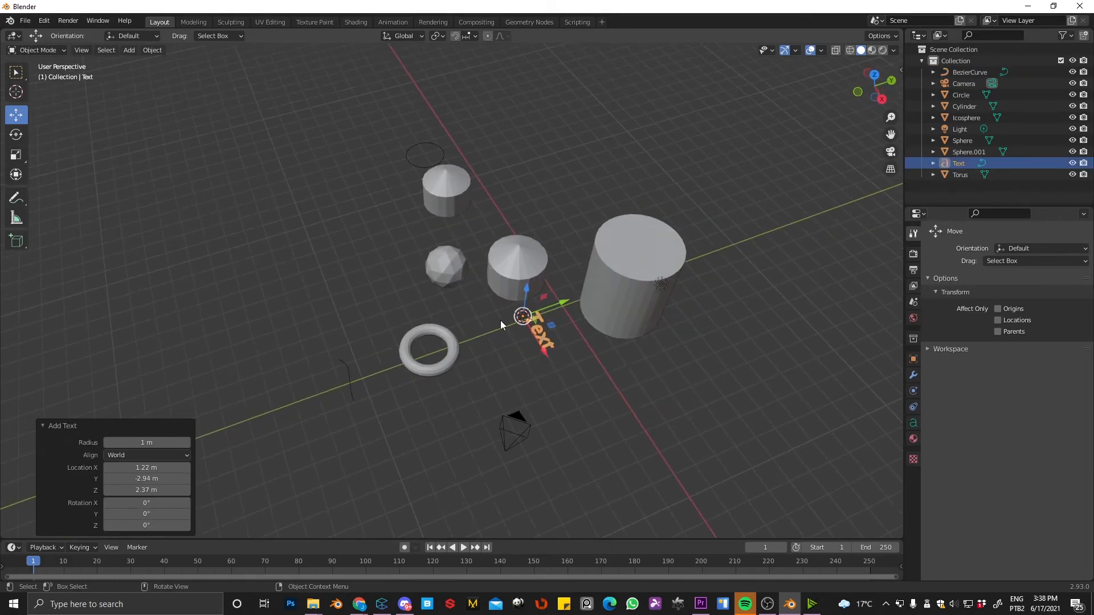
left_click_drag(551, 308, 724, 242)
- Add a Plain Axes empty at the 3D cursor and move it about 11.46 m along Y, beyond the text object
middle_click_drag(711, 318, 530, 260)
key("shift+a")
mouse_move(484, 323)
mouse_move(497, 342)
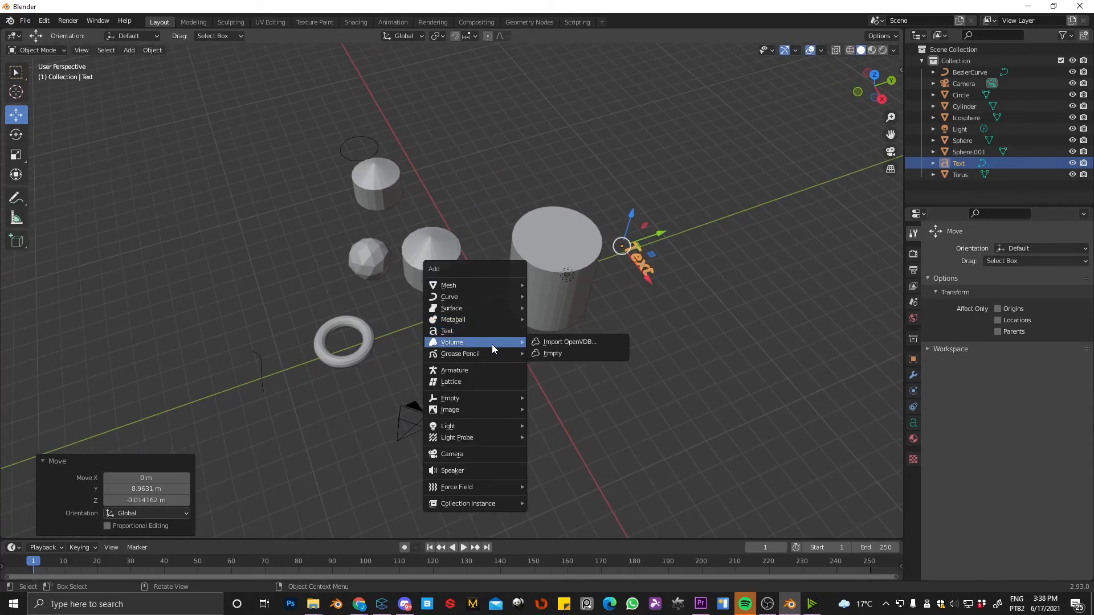
mouse_move(464, 399)
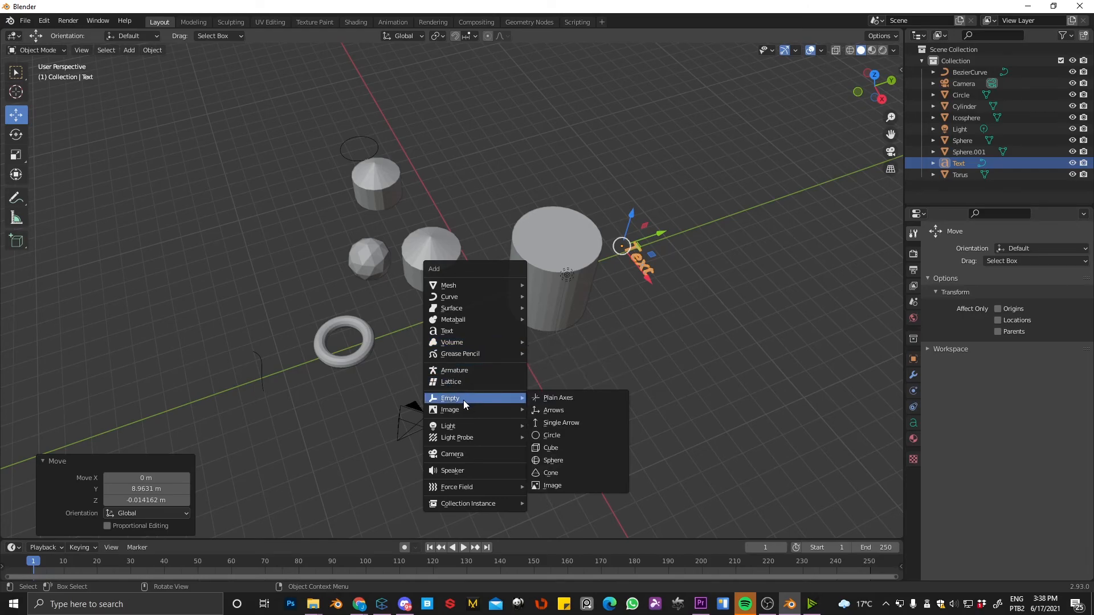
left_click(557, 398)
key("g")
key("y")
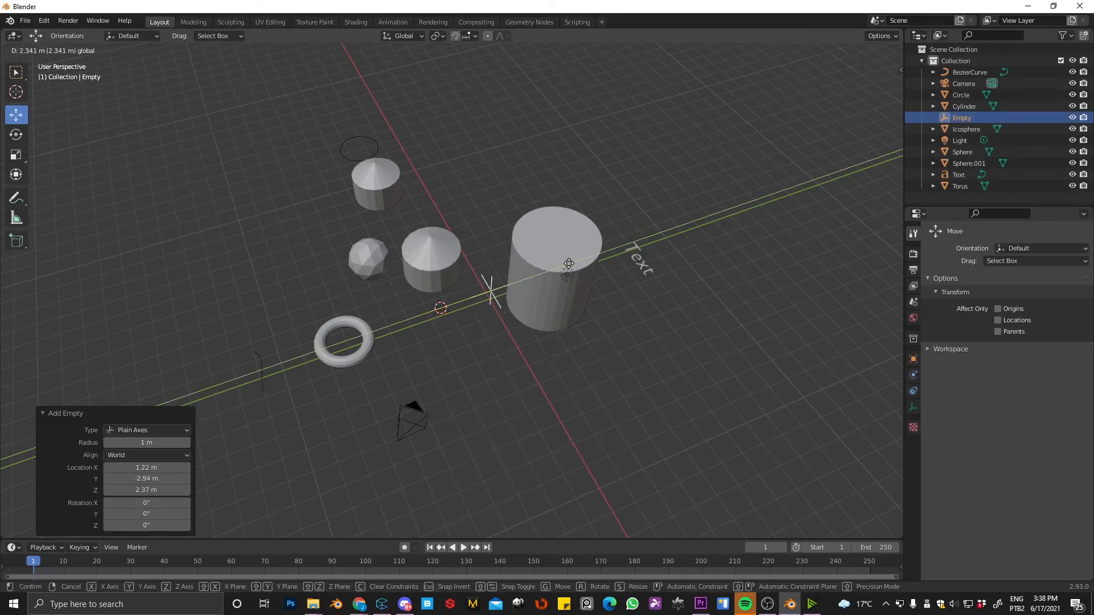
key("Return")
- Add a camera at the 3D cursor and move it about 14.11 m along Y, beyond the empty
key("shift+a")
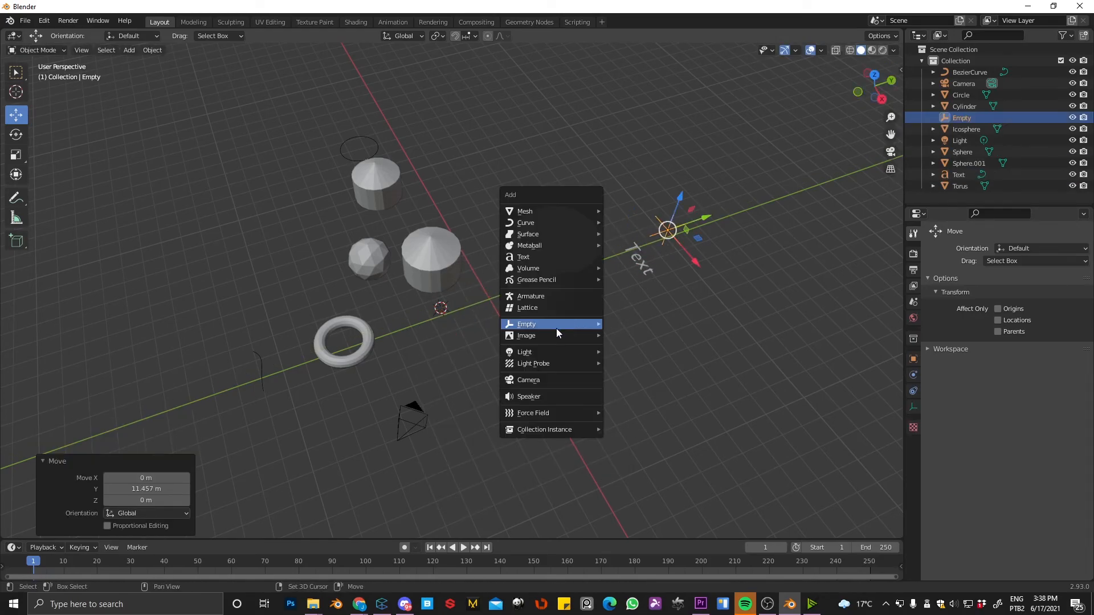
left_click(539, 380)
key("g")
key("y")
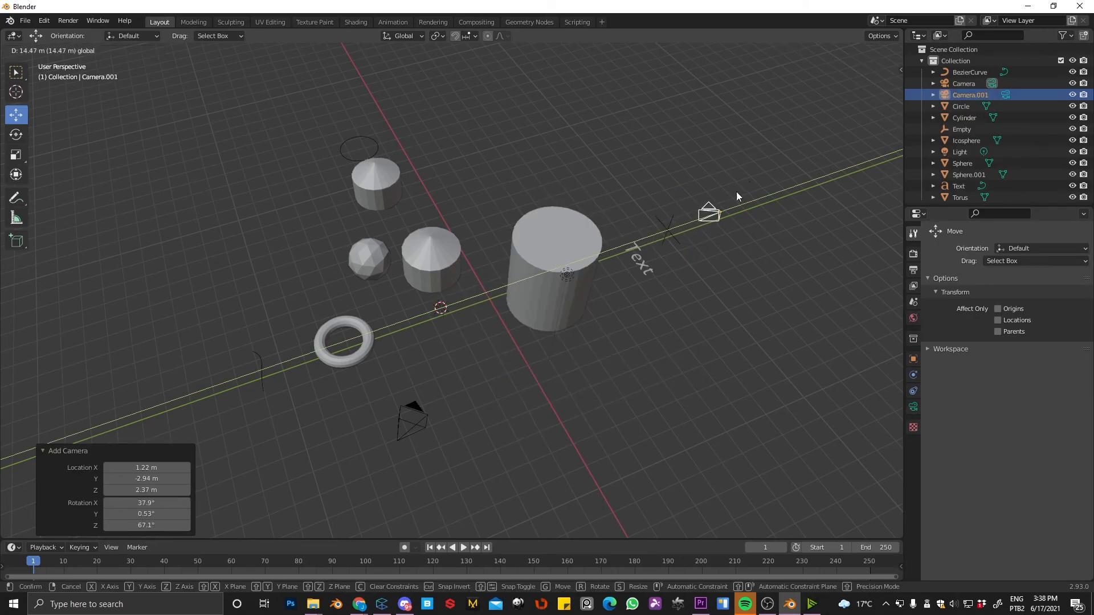
key("Return")
- Add a Spot light at the 3D cursor and raise it about 8.2 m along Z, above the other objects
key("shift+a")
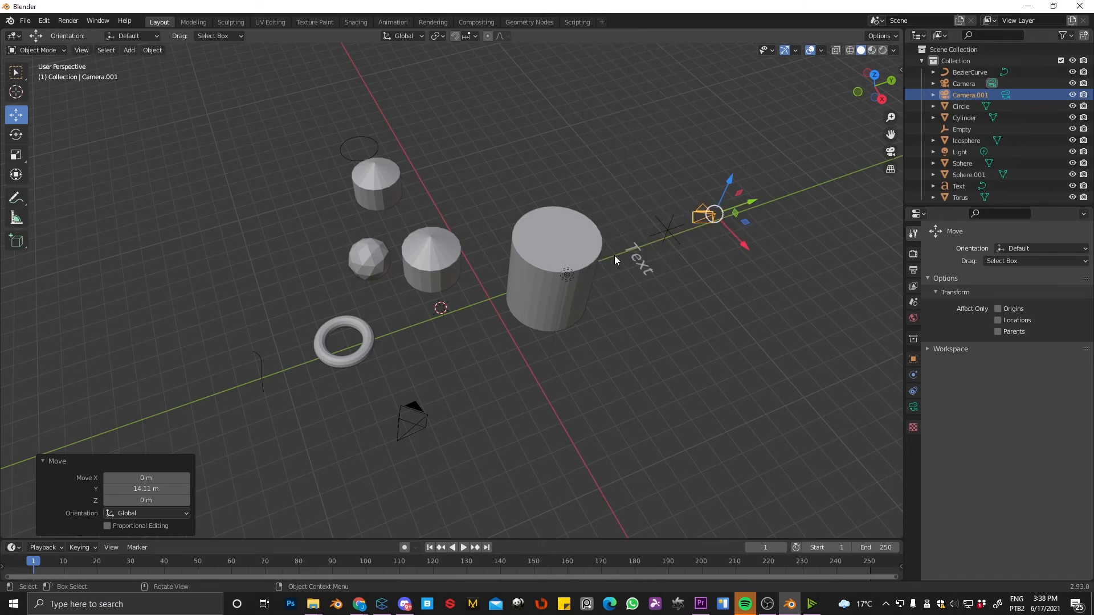
middle_click_drag(723, 217, 689, 206)
key("shift+a")
mouse_move(684, 185)
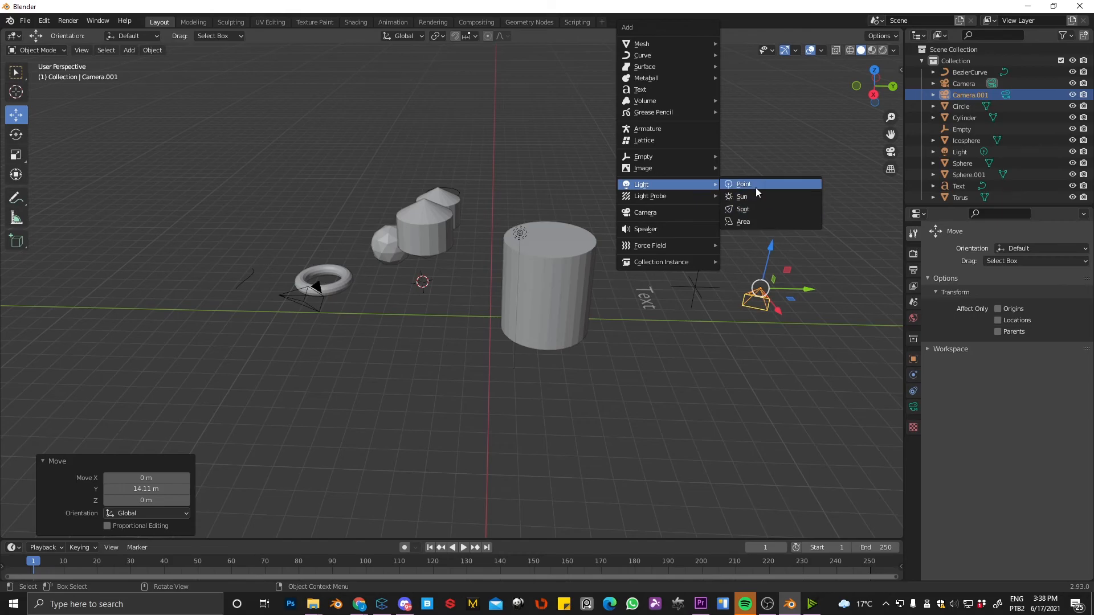
left_click(754, 210)
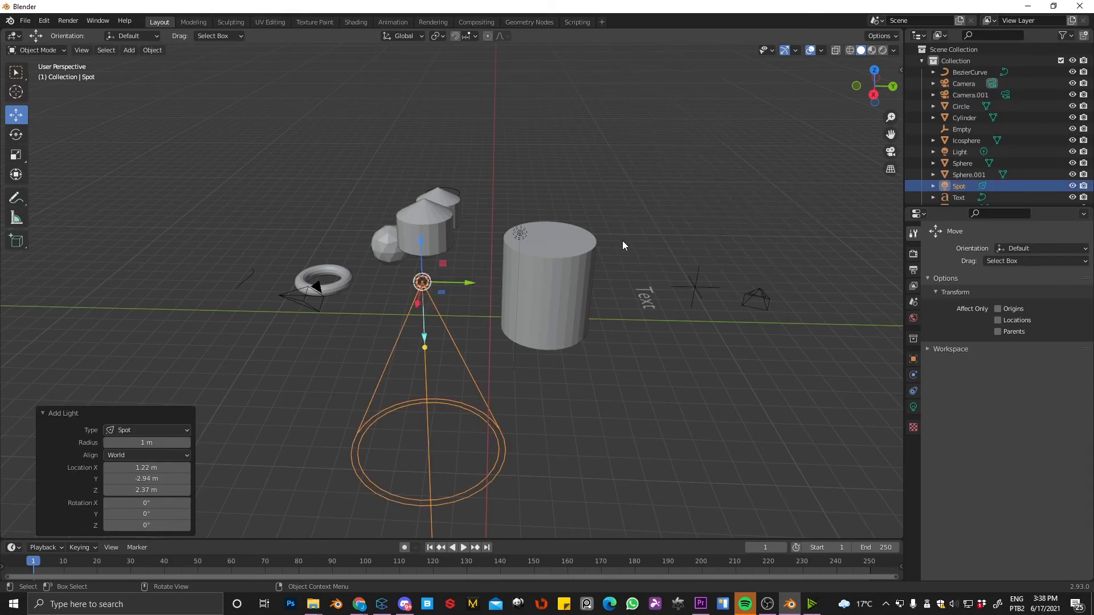
left_click_drag(420, 251, 415, 62)
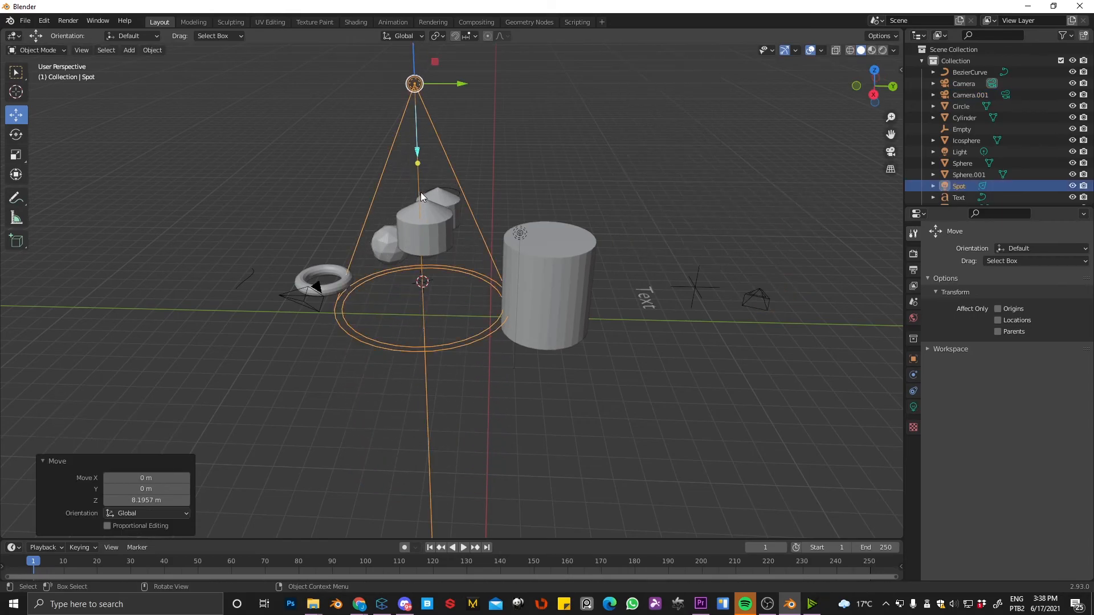
- Examine the object data properties of the Bezier curve, the rear sphere mesh, the new camera and the text object
scroll(416, 228, "down", 3)
middle_click_drag(409, 254, 483, 231)
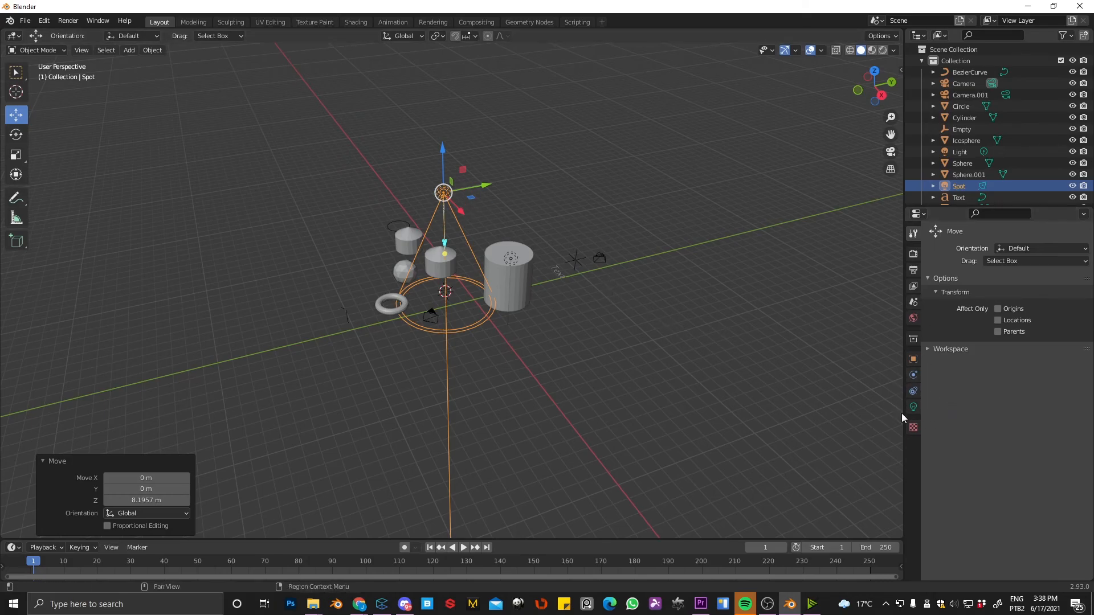
scroll(454, 304, "up", 1)
left_click(312, 323)
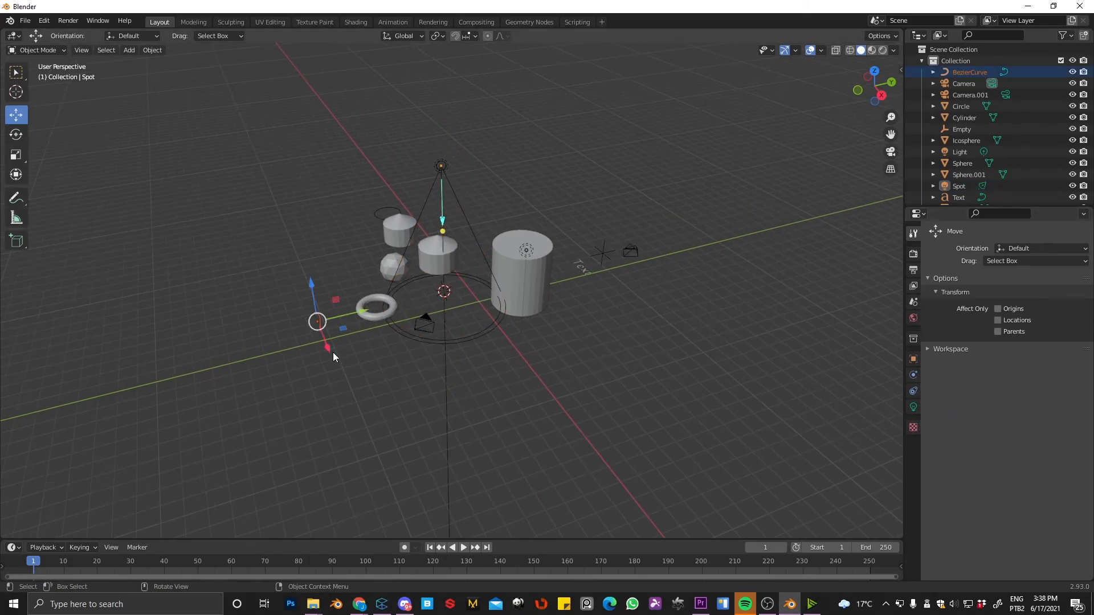
left_click(317, 318)
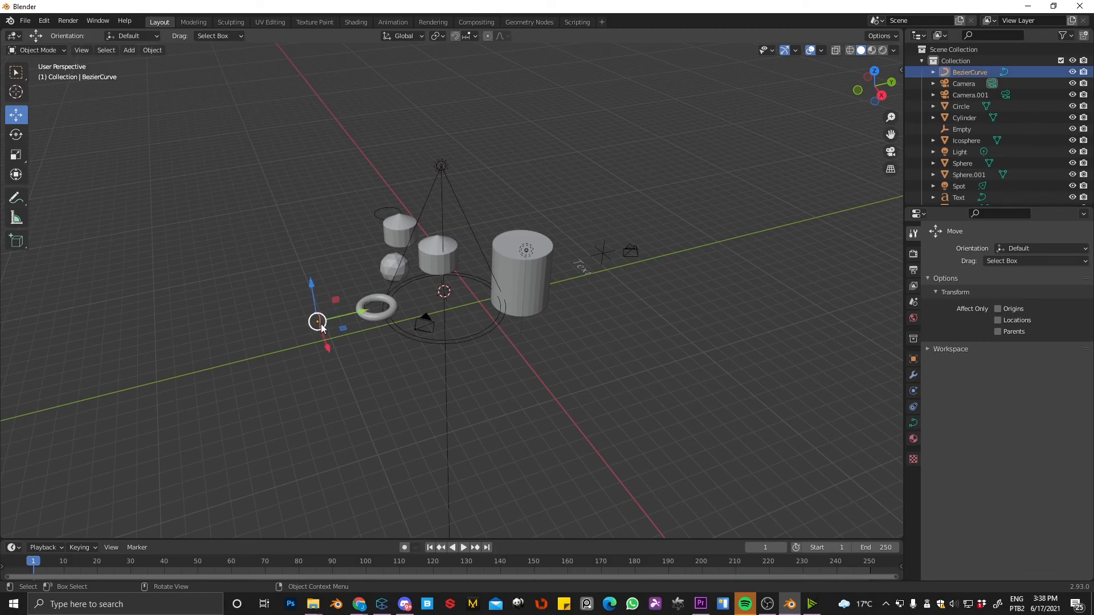
left_click(913, 423)
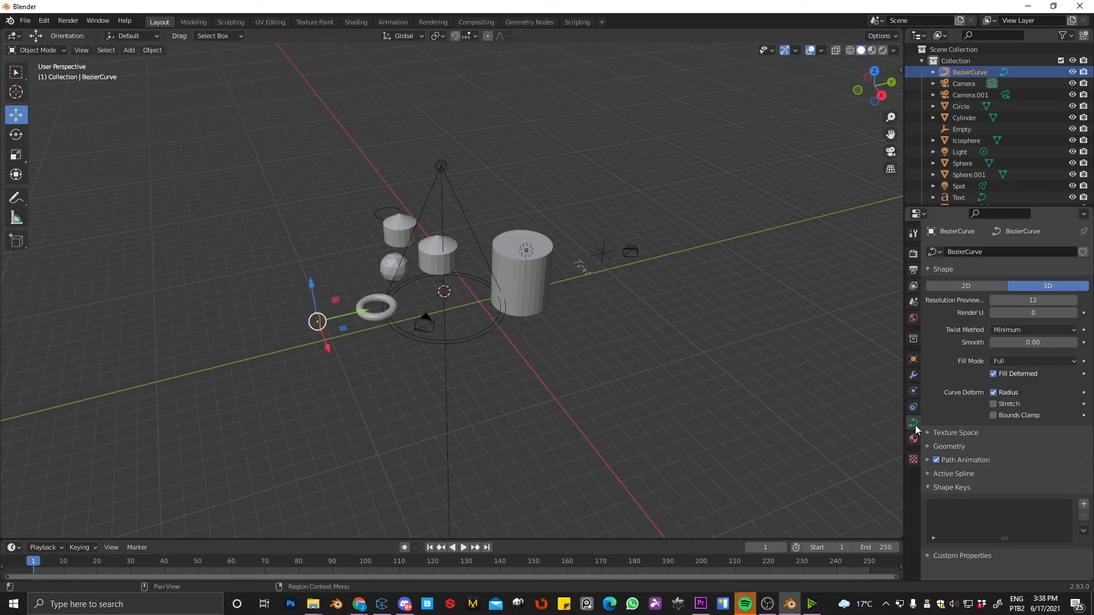
left_click(394, 224)
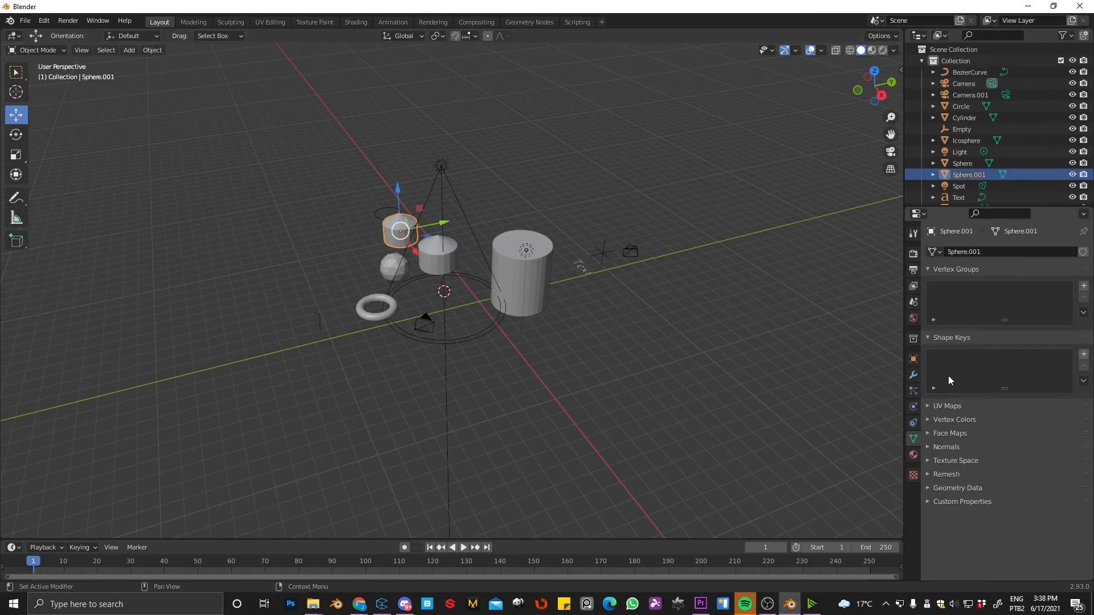
left_click(636, 256)
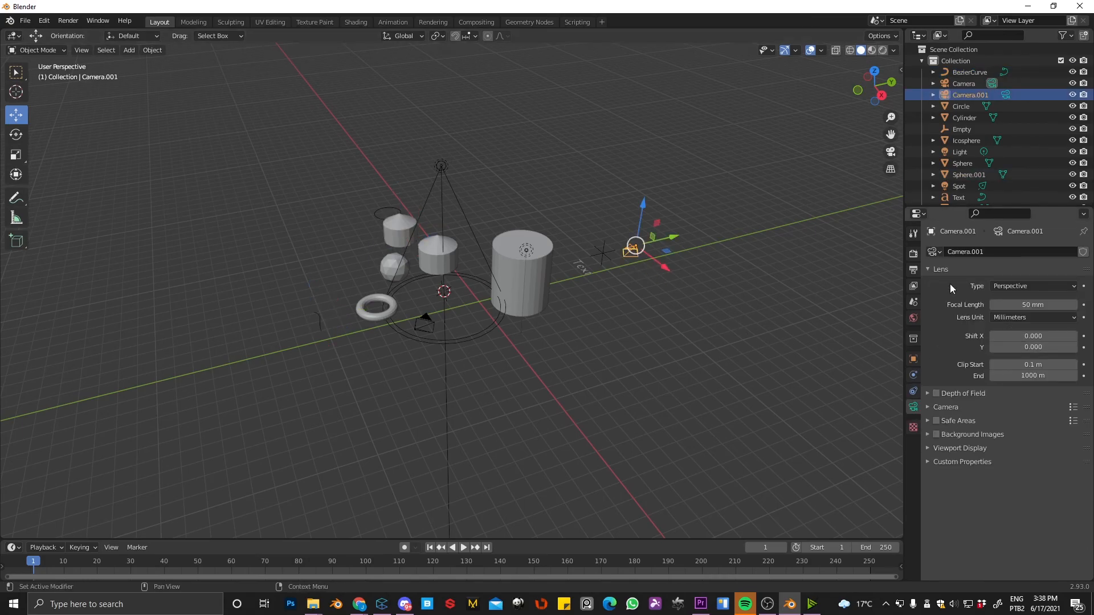
left_click(587, 271)
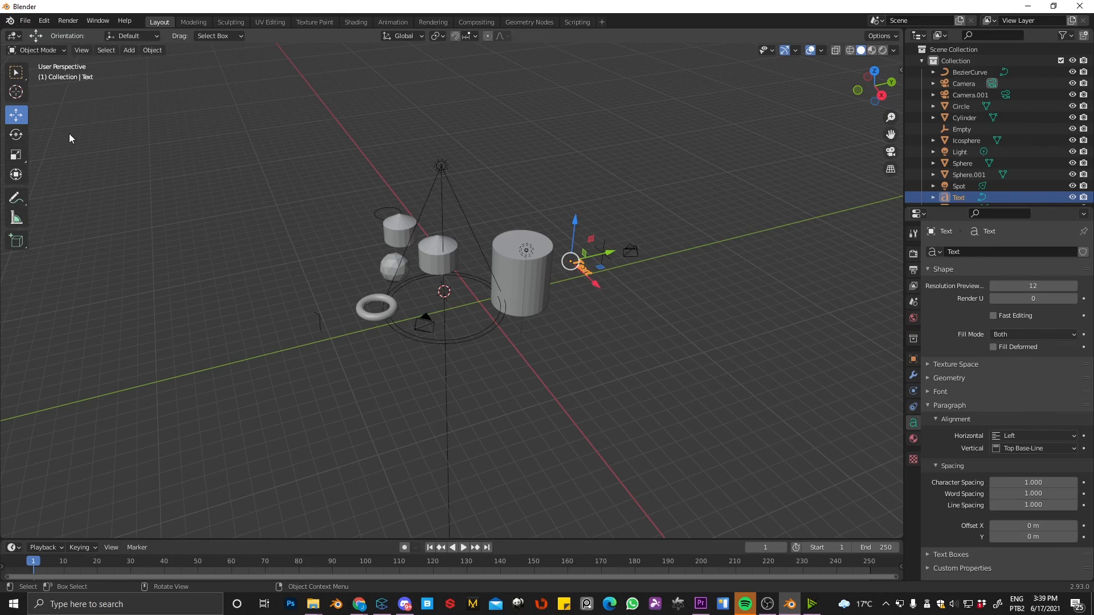
- Reposition the 3D cursor with the Cursor tool to empty space near the Y axis, beyond the Bezier curve
left_click(16, 91)
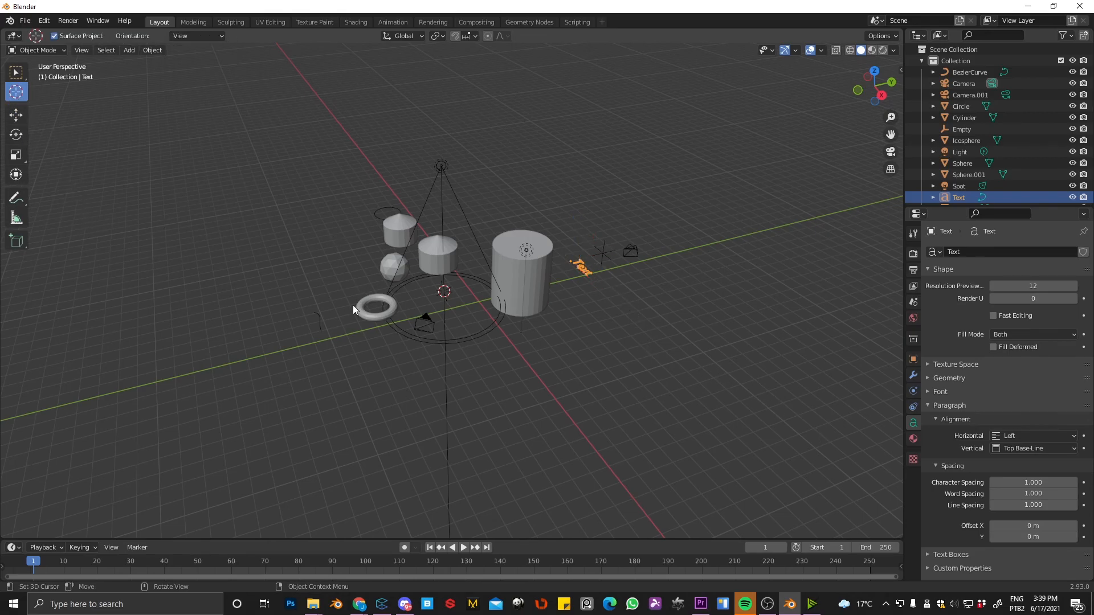
left_click_drag(311, 279, 267, 344)
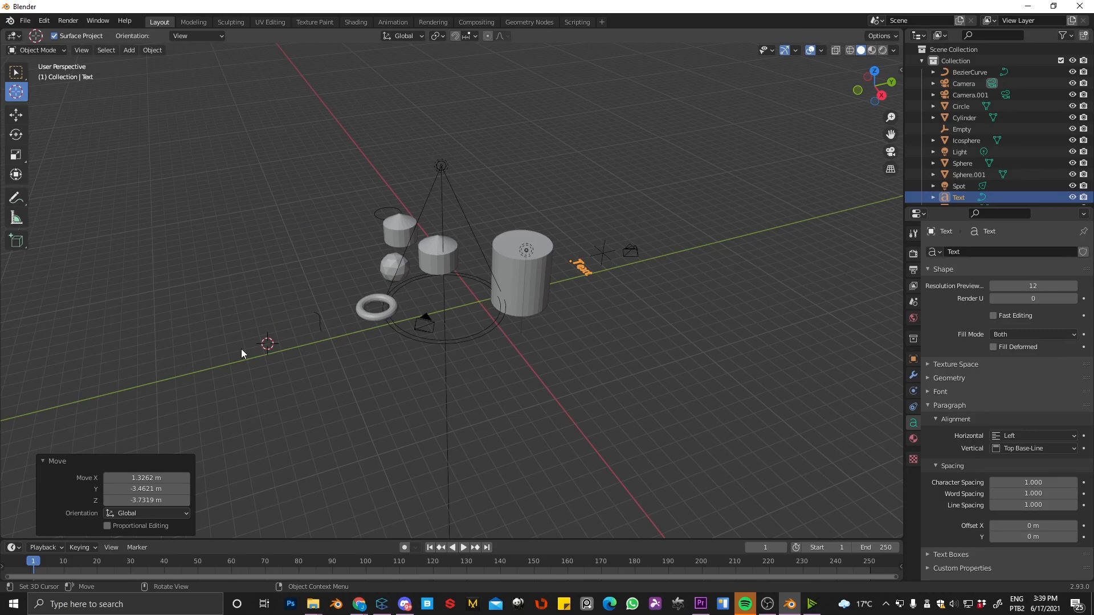